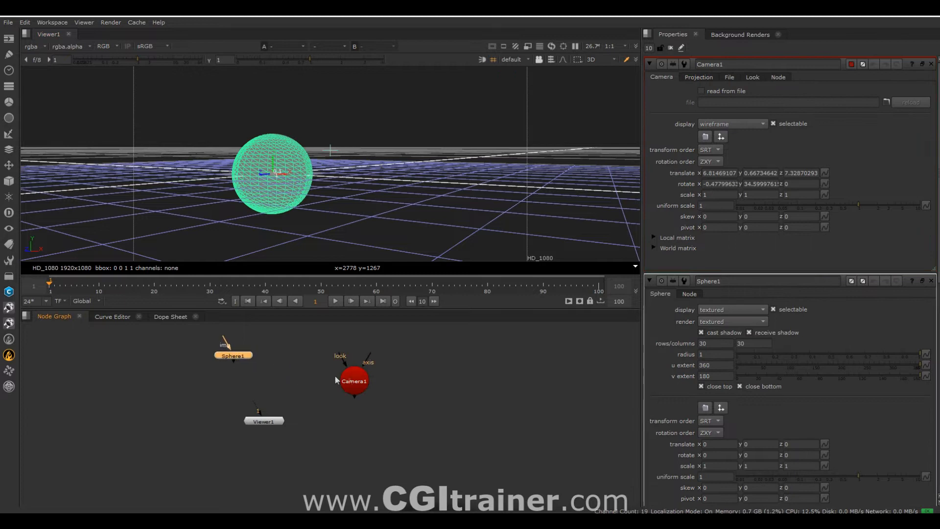
Step: Add a ScanlineRender node, connect the camera, sphere and viewer to it, and switch the viewer to 2D
right_click(384, 373)
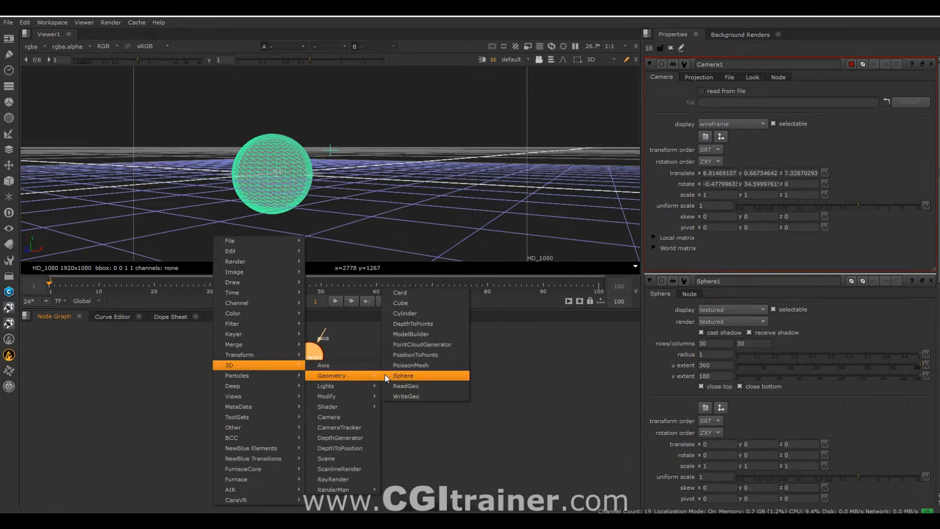
left_click(346, 473)
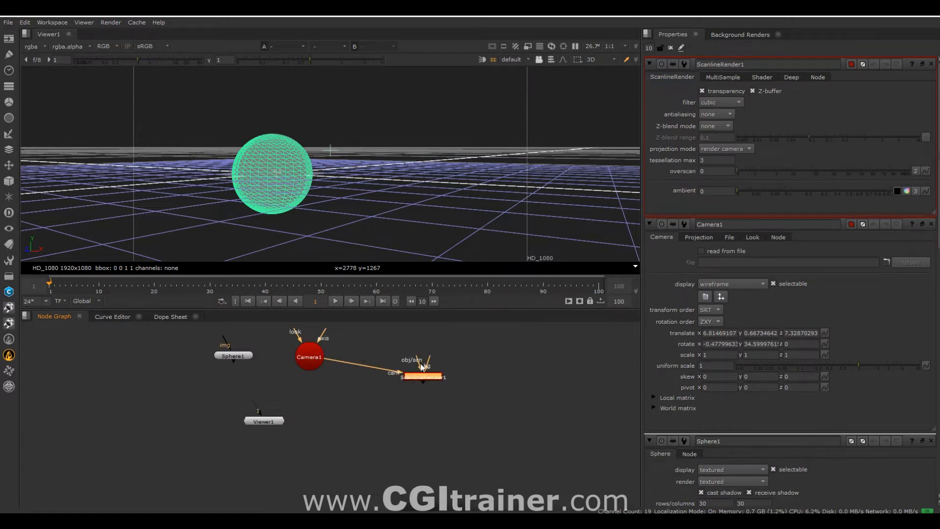
left_click_drag(396, 351, 239, 357)
left_click_drag(259, 428, 407, 440)
left_click_drag(422, 376, 338, 394)
key("1")
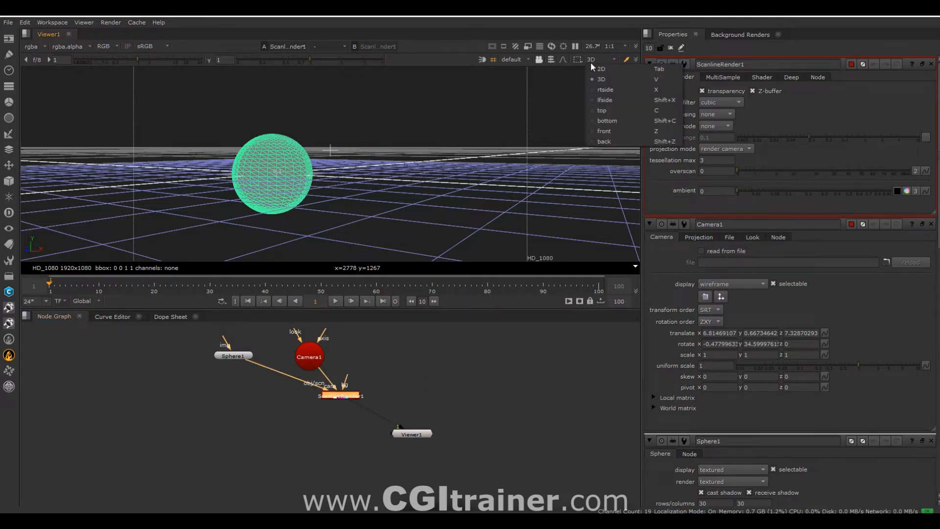
left_click(595, 69)
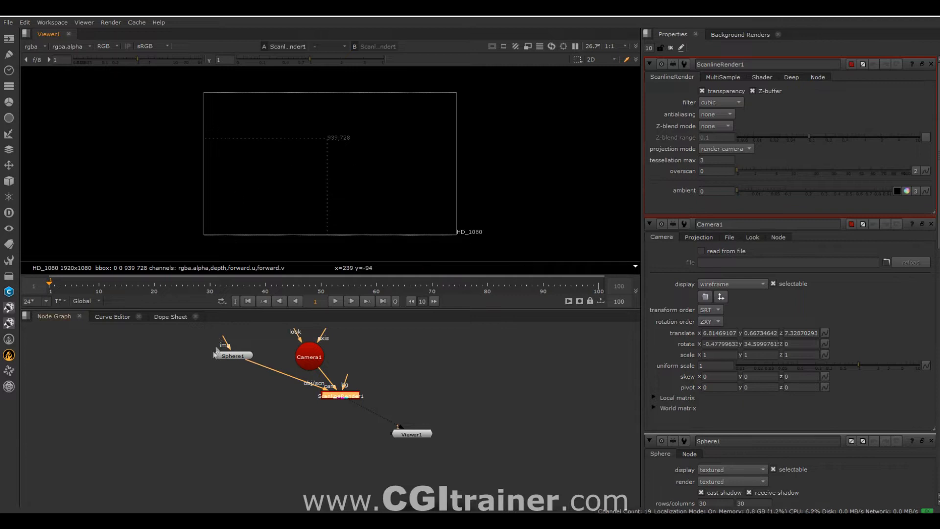
Step: Using the alpha channel view, set the camera's translate to 9.865, -0.06, 11.17 and return the viewer to rgba
left_click_drag(176, 357, 181, 372)
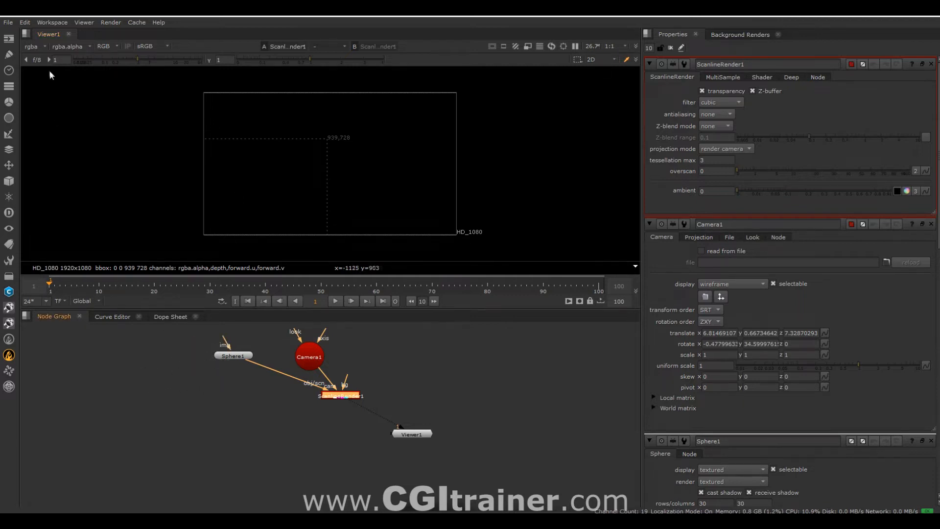
left_click(29, 47)
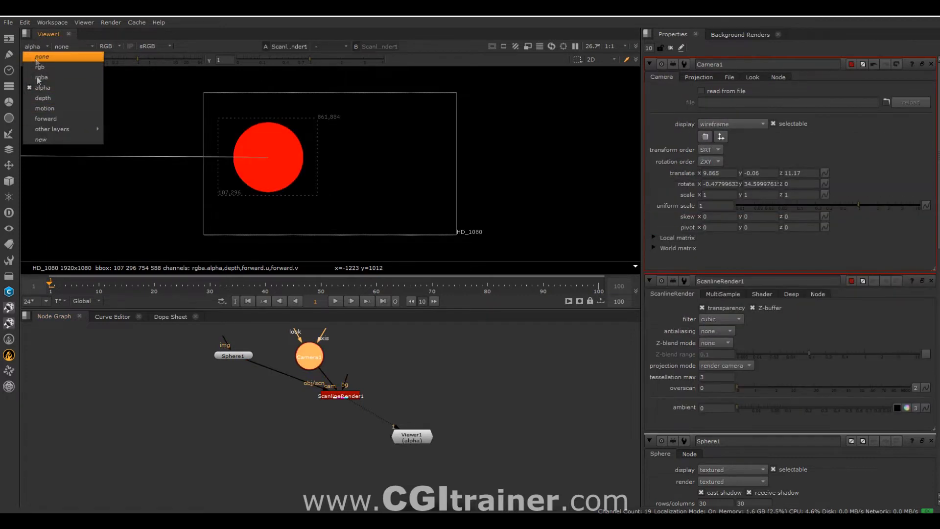
left_click(36, 79)
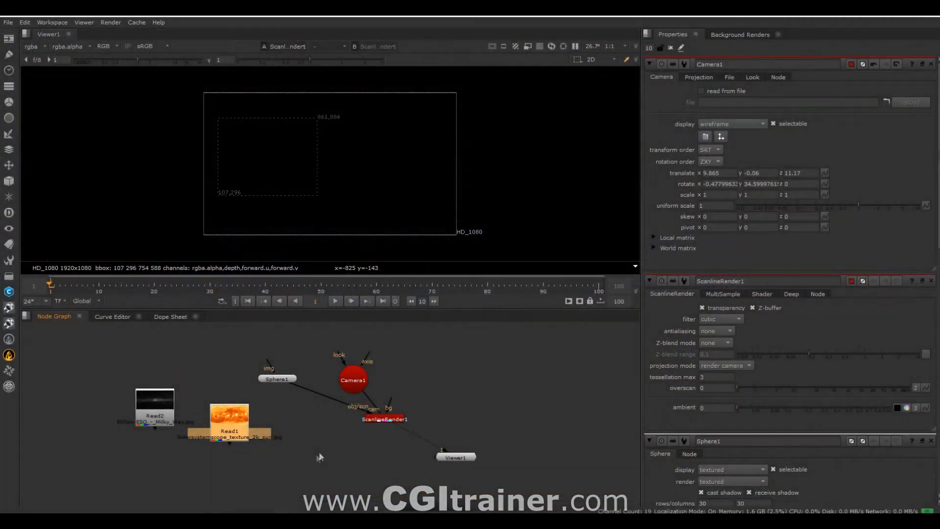
Step: Texture the sphere with the sun image and feed the Milky Way image through a new Reformat node into the render's bg input
left_click_drag(269, 430, 219, 367)
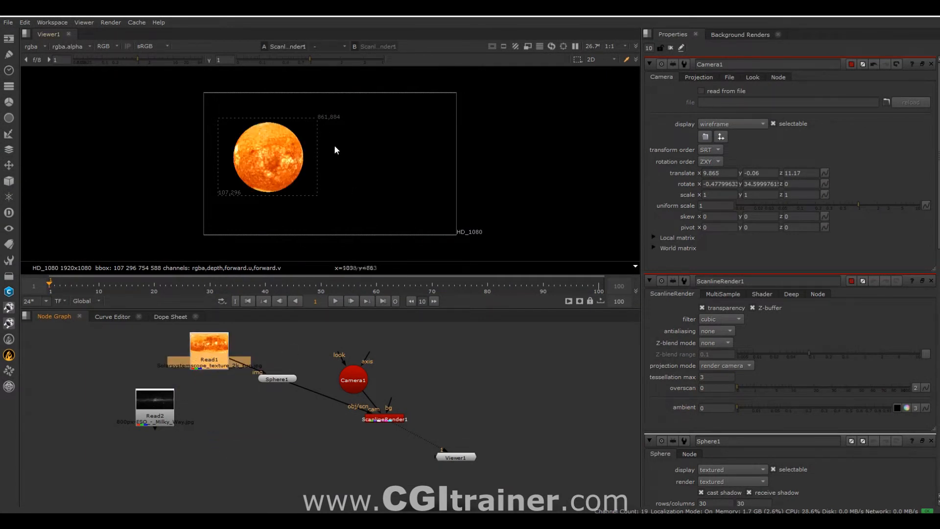
left_click_drag(148, 409, 443, 343)
key("Tab")
type("reformat")
key("Return")
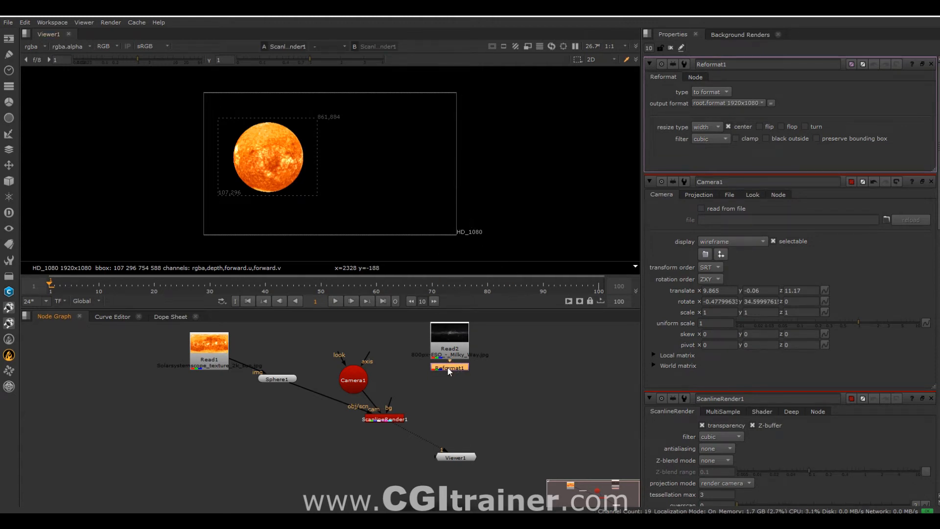
left_click_drag(447, 374, 447, 374)
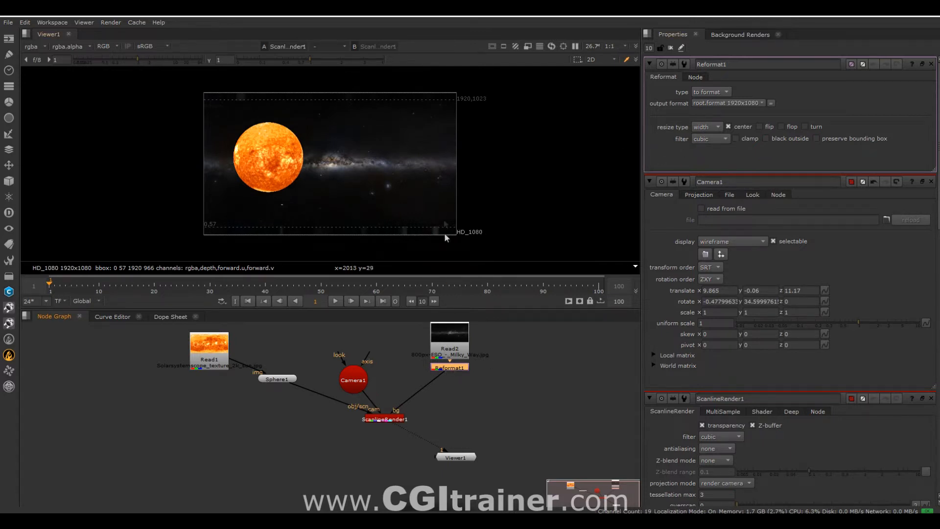
Step: Set the Milky Way Reformat's resize type to fill and the camera's translate to x 9.8 and y 0.09
left_click(705, 127)
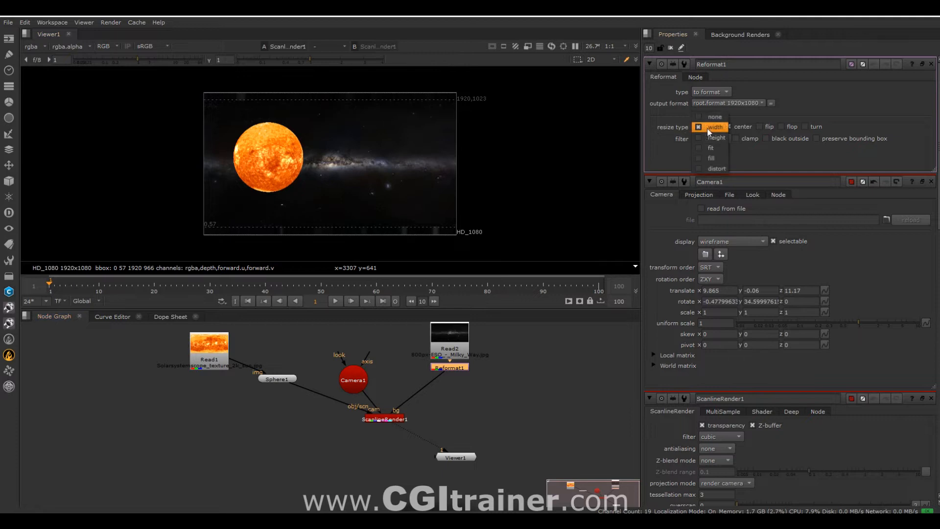
left_click(710, 159)
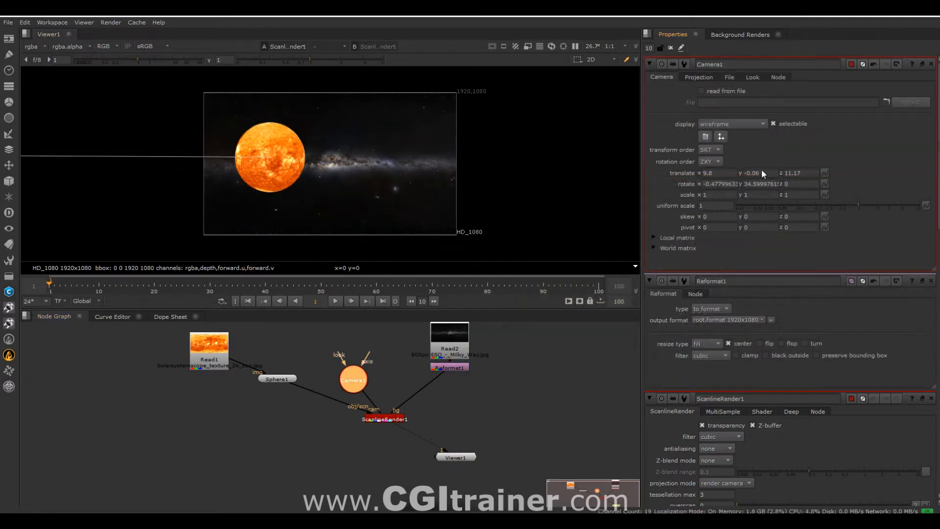
mouse_move(763, 173)
left_mouse_down()
mouse_move(752, 171)
mouse_move(790, 171)
mouse_move(781, 172)
left_mouse_up()
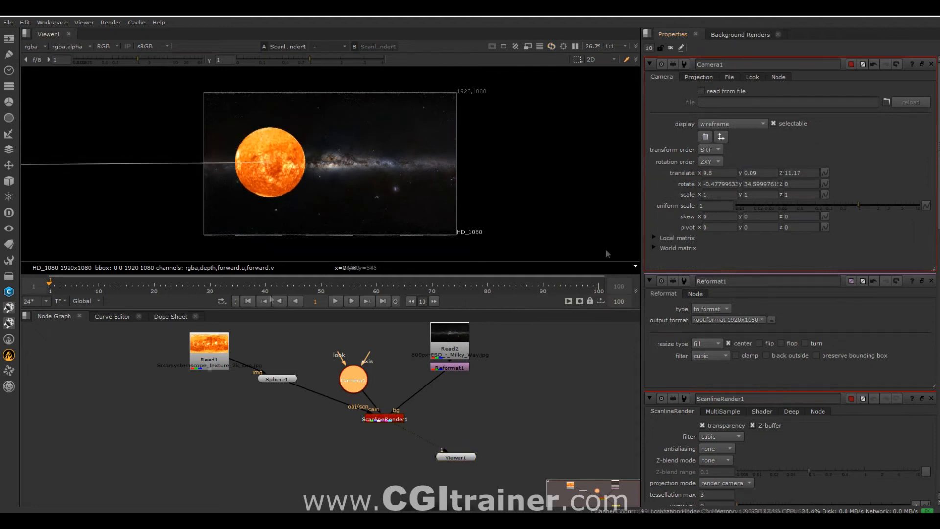
Step: Animate the sphere's Y rotation with keyframes from 0 at frame 1 to -60 at frame 100
left_click(279, 379)
left_click_drag(749, 238, 578, 237)
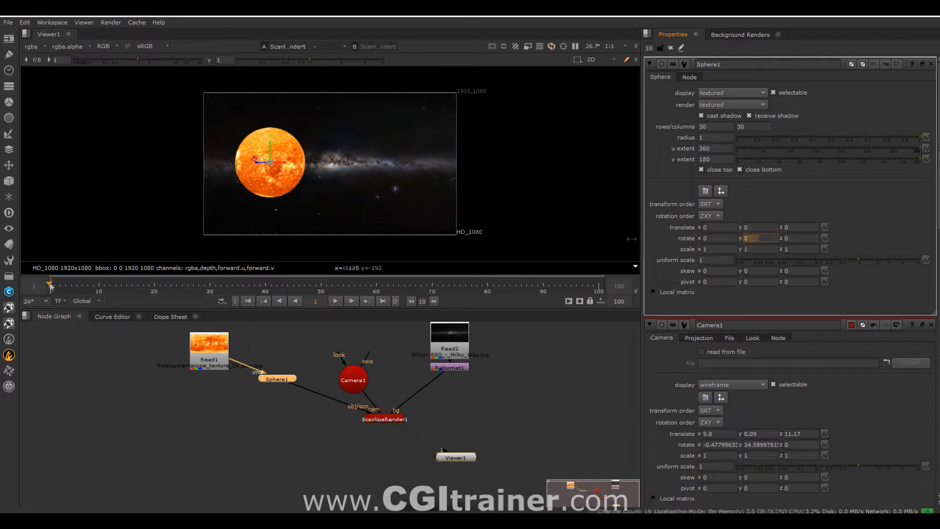
right_click(751, 237)
left_click(774, 240)
key("End")
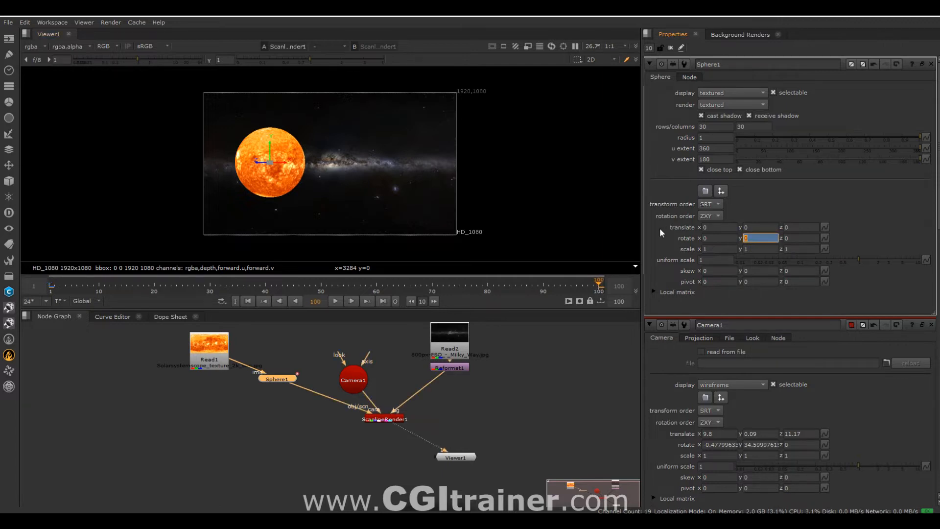
type("-60")
key("Return")
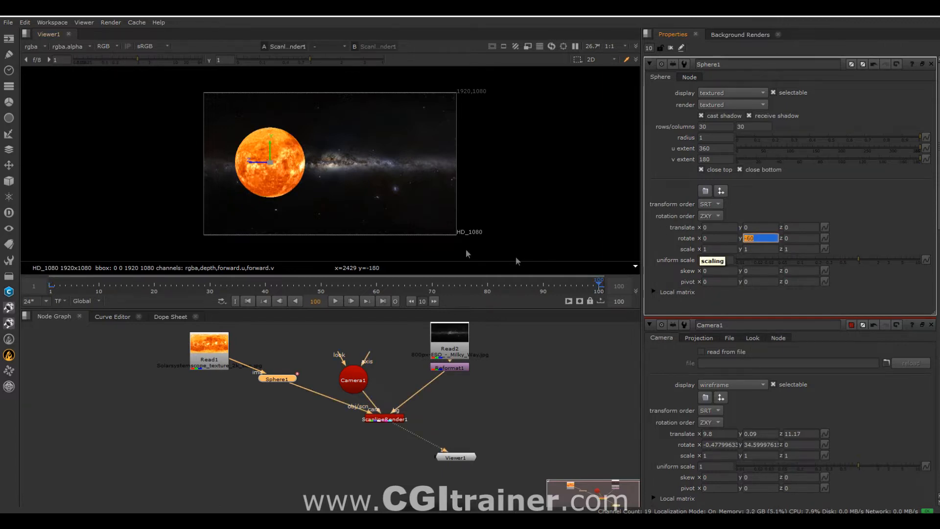
Step: Play back the rotating sun in a closer view and stop the playback
left_click(333, 302)
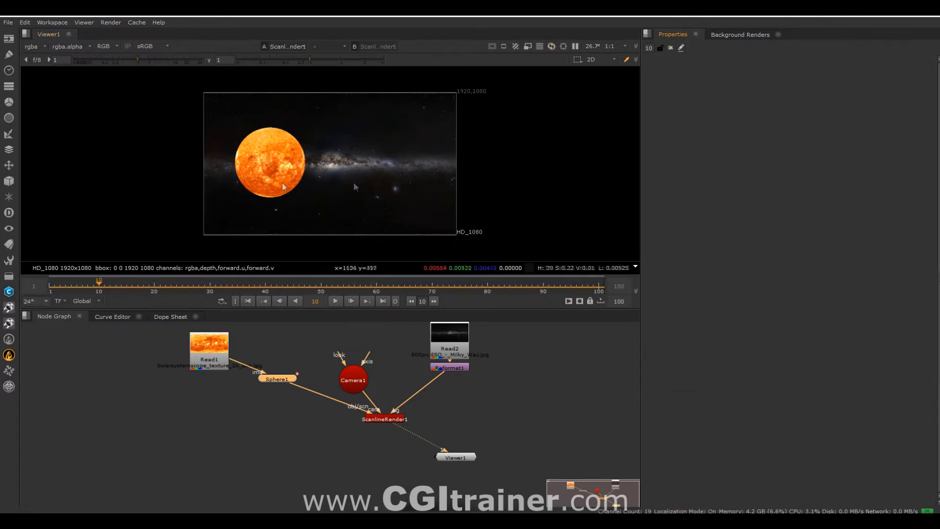
scroll(257, 194, "up", 2)
scroll(257, 194, "up", 3)
left_click(335, 301)
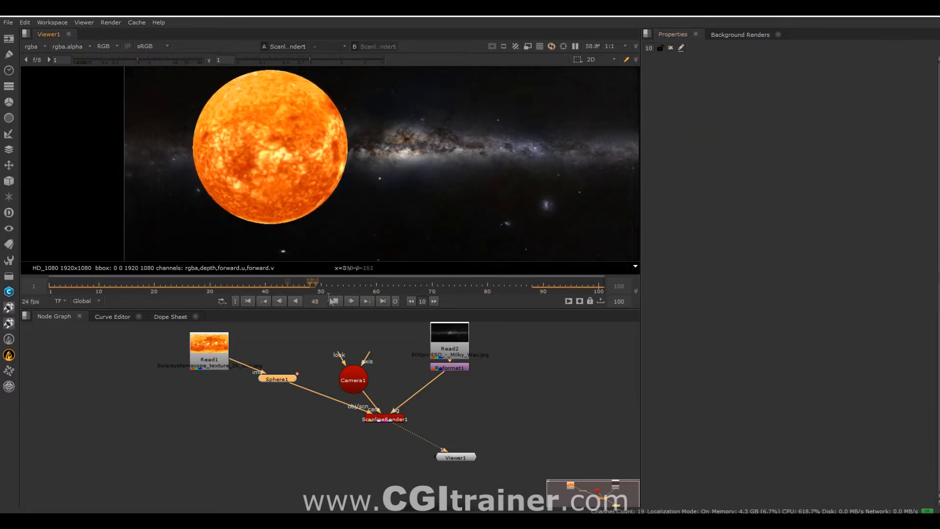
left_click(334, 303)
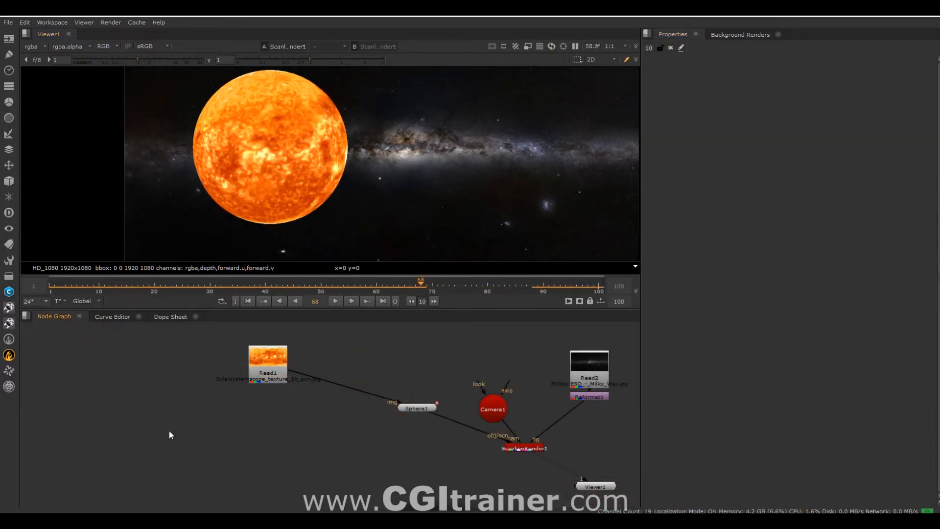
Step: Add a Noise node, view it, and merge it over the sun texture with a Merge node shown in the viewer
key("Tab")
type("noise")
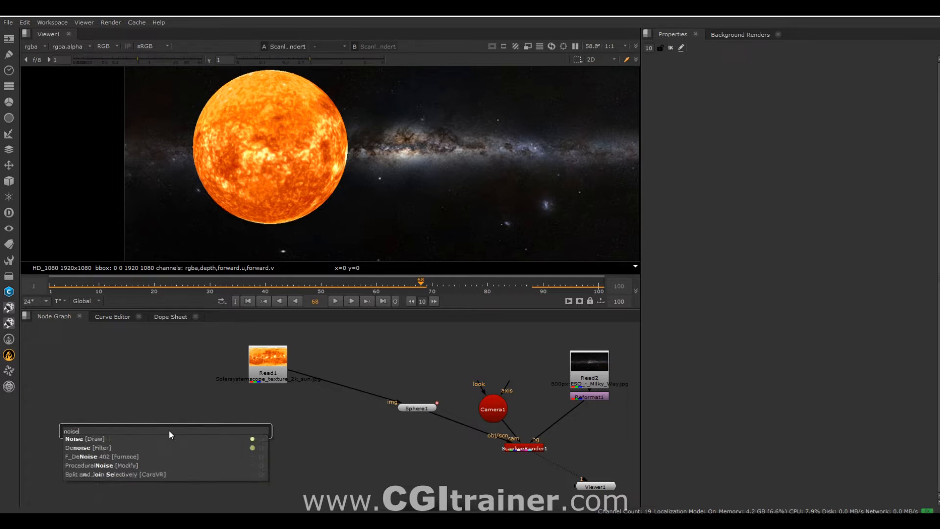
key("Return")
left_click_drag(169, 430, 171, 388)
key("1")
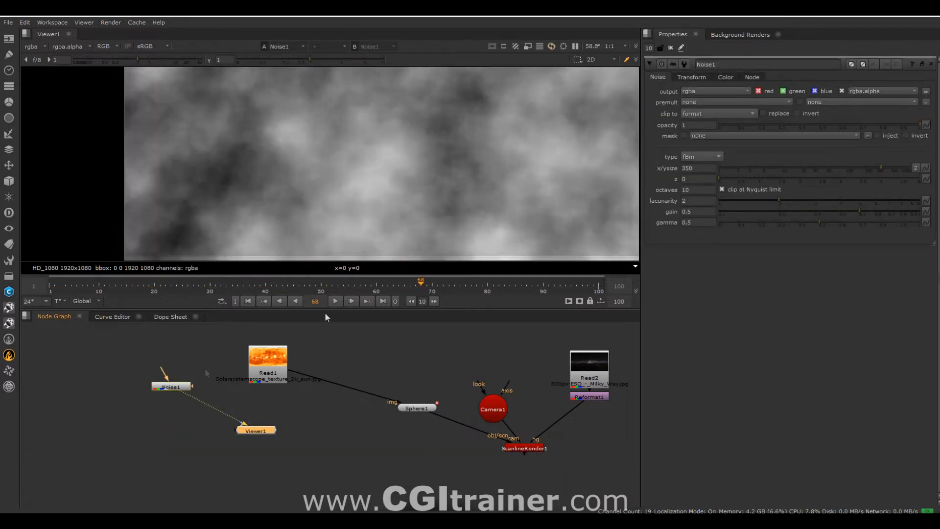
scroll(409, 174, "down", 3)
key("m")
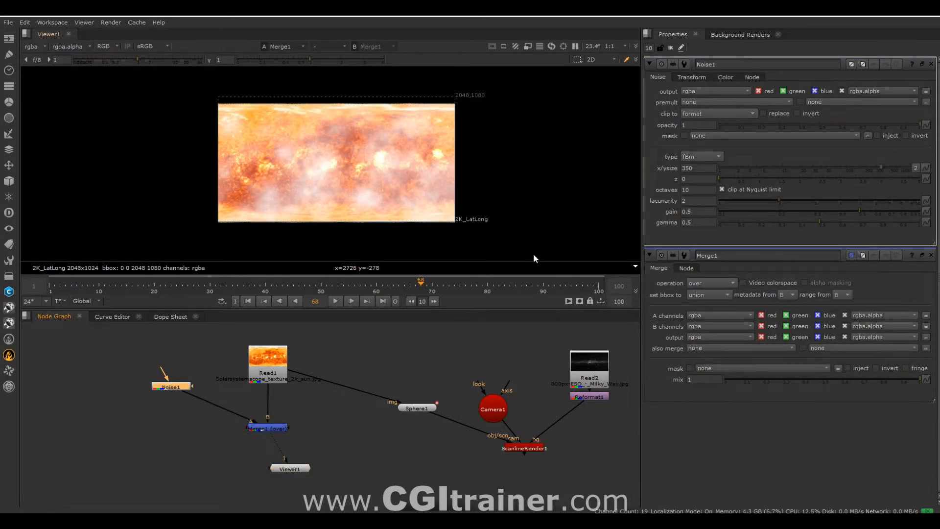
Step: Set the Noise node's x/ysize to 340, lacunarity to 1.66, gain to 0.93 and gamma to 0.455
left_click_drag(859, 212, 914, 213)
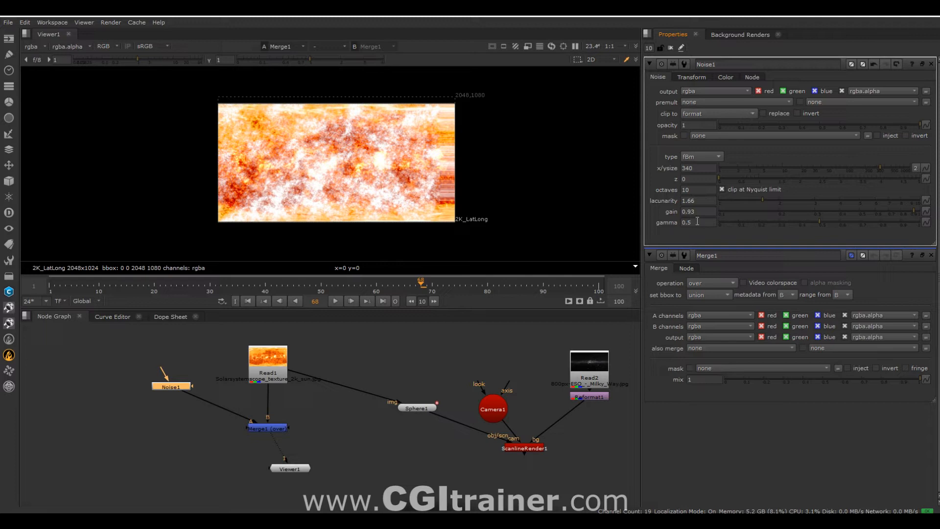
mouse_move(818, 222)
left_mouse_down()
mouse_move(852, 220)
mouse_move(791, 220)
mouse_move(811, 217)
left_mouse_up()
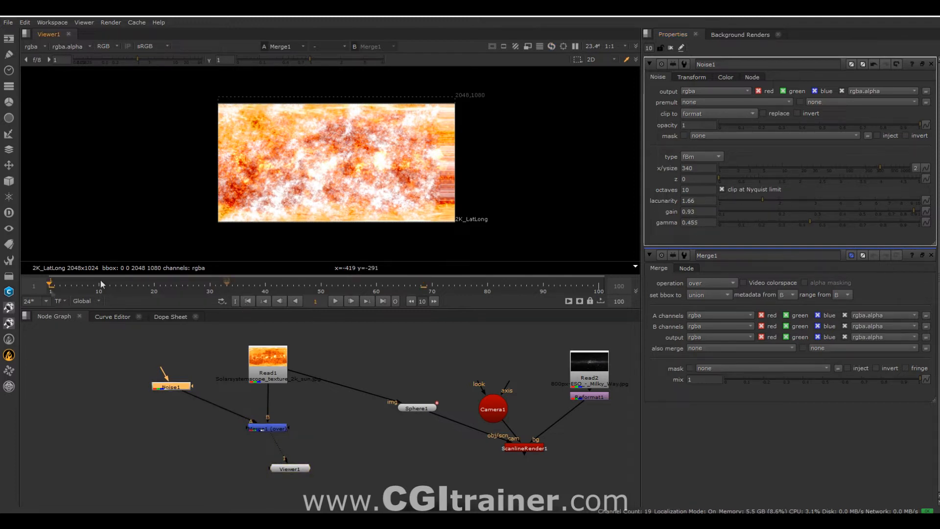
Step: Animate the Noise node's z value with keyframes from 0 at frame 1 to 0.64 at frame 100
mouse_move(721, 178)
left_mouse_down()
mouse_move(778, 177)
mouse_move(710, 180)
left_mouse_up()
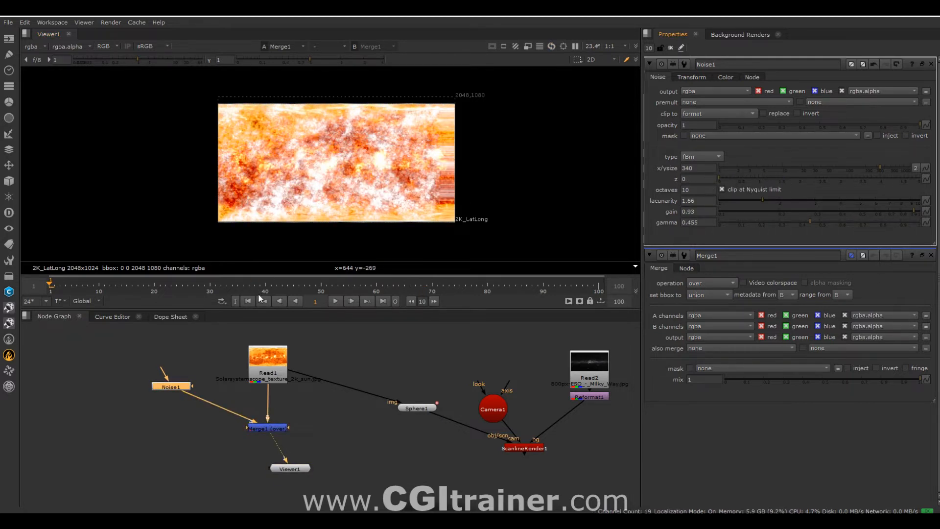
left_click(926, 178)
left_click(881, 185)
left_click(598, 281)
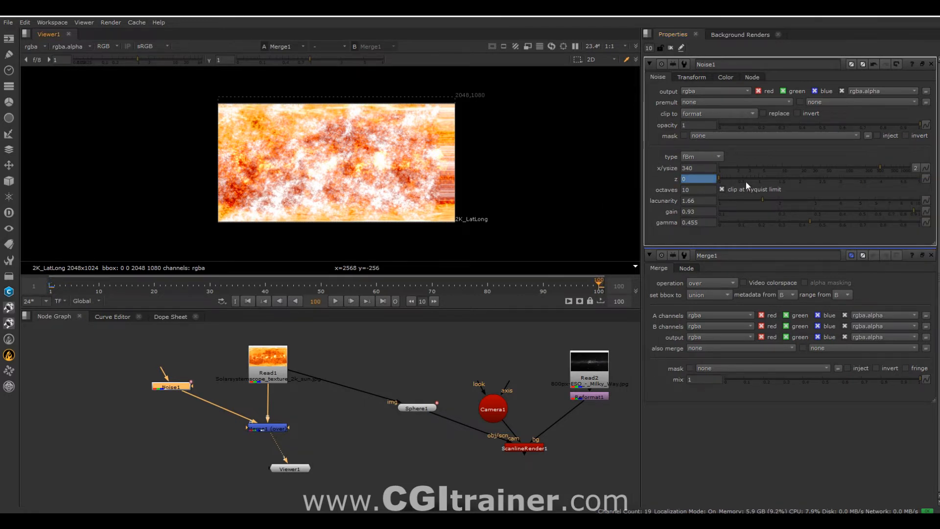
left_click_drag(721, 174, 744, 175)
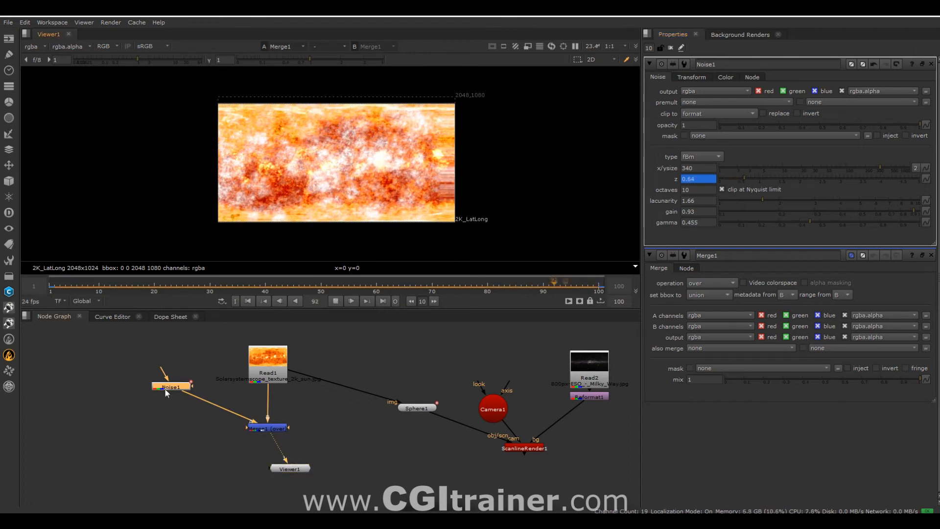
Step: Review the playback of the animated noise merged over the sun texture and stop it at frame 25
left_click_drag(168, 388, 160, 398)
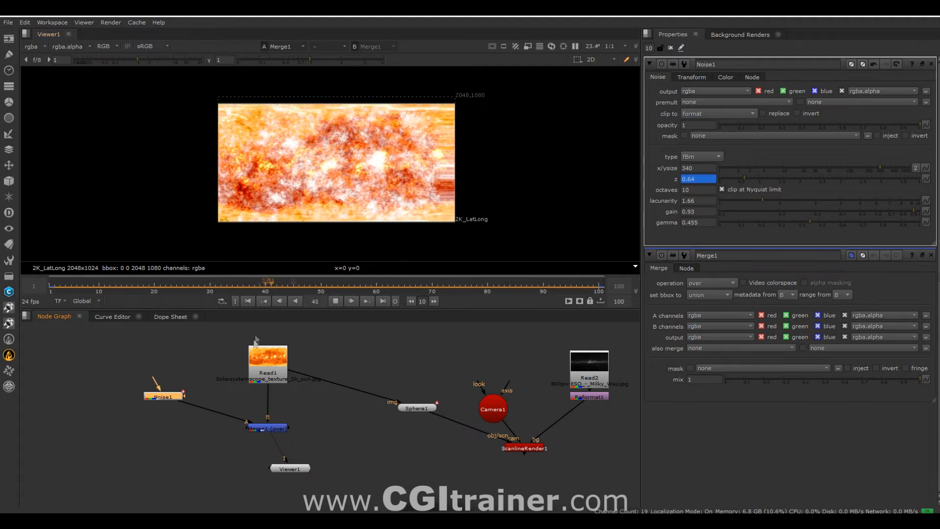
left_click_drag(161, 399, 172, 383)
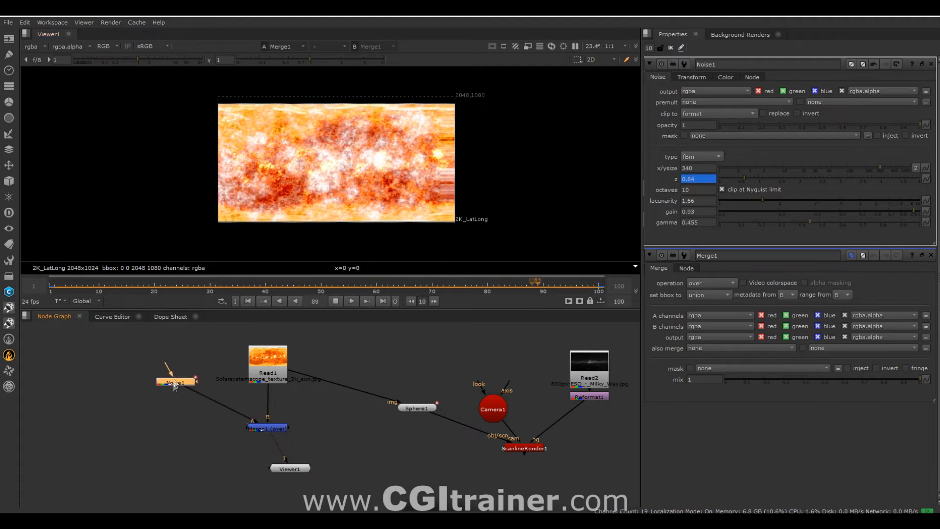
left_click(267, 367)
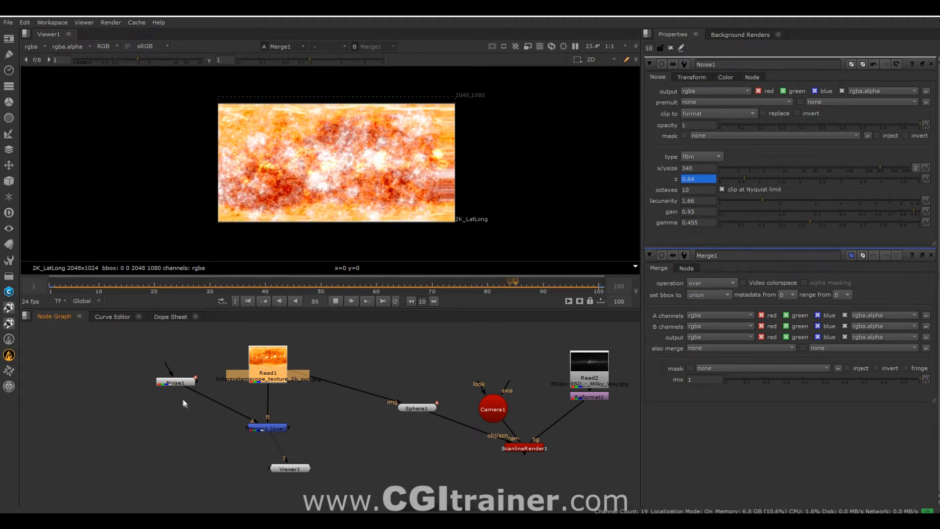
left_click(335, 301)
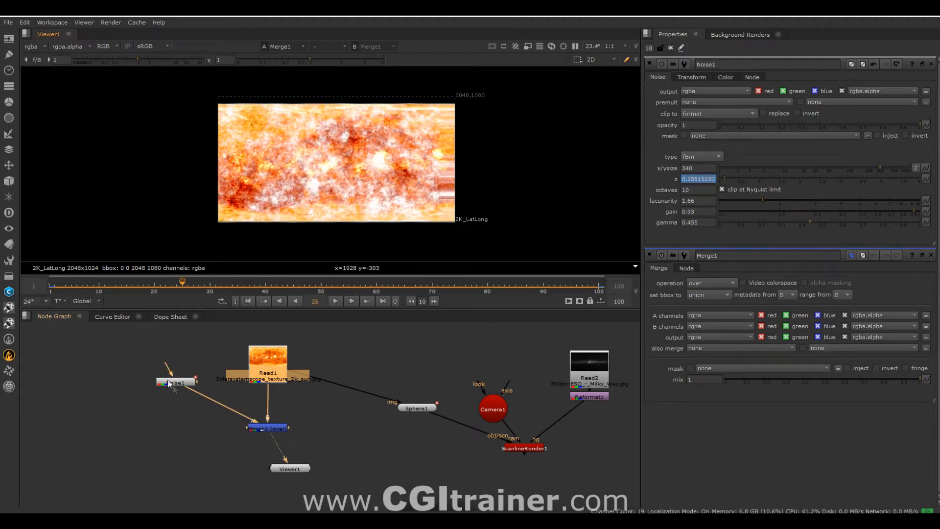
Step: Insert a Reformat node after the Noise node and set its output format to 2K_LatLong 2048x1024
left_click_drag(175, 384, 139, 371)
key("Tab")
type("ref")
key("Return")
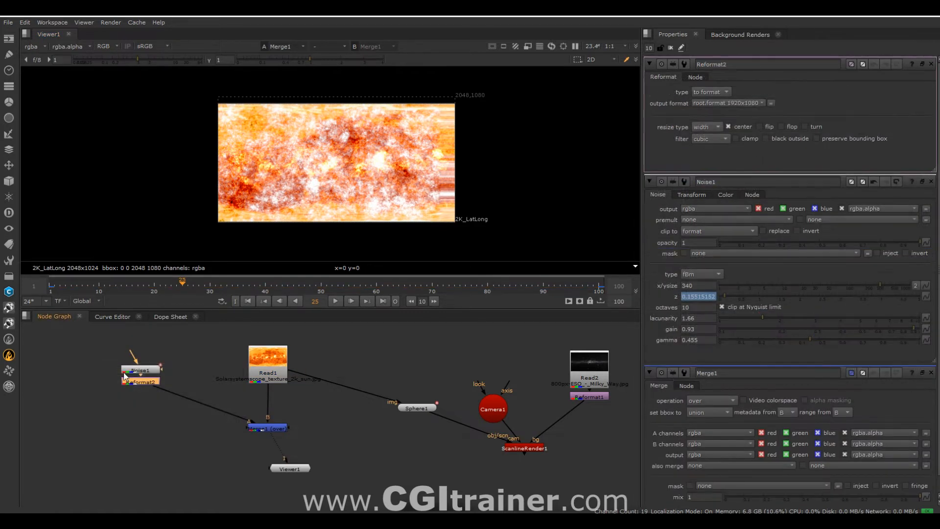
left_click(700, 103)
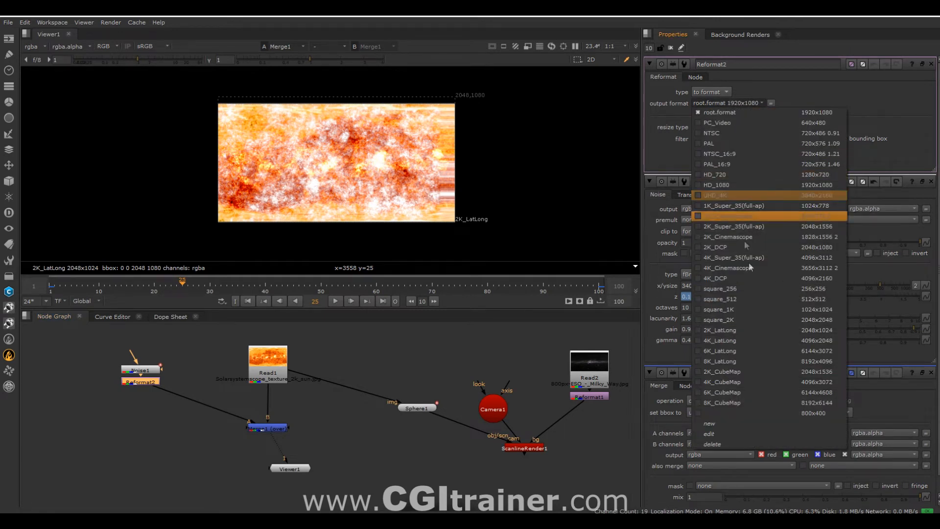
left_click(756, 332)
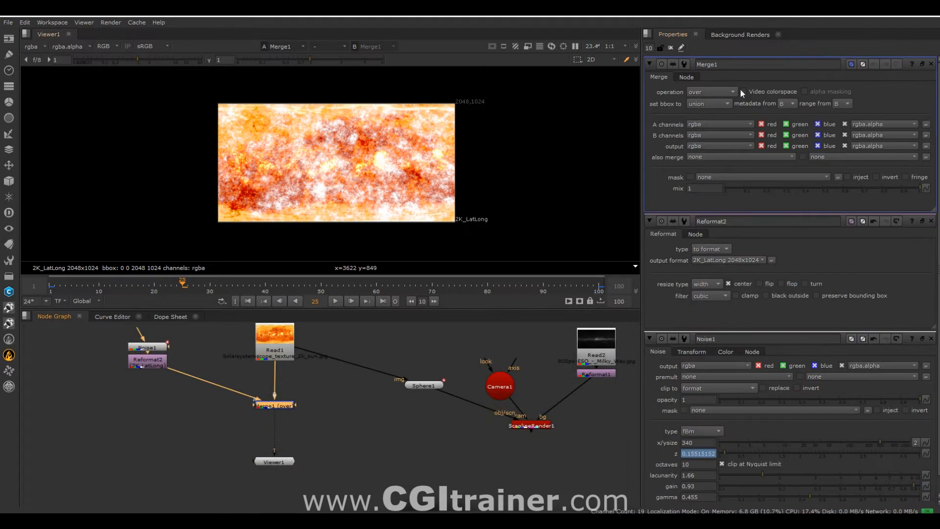
Step: Set the Merge node's operation to copy and its output channels to motion
left_click(698, 91)
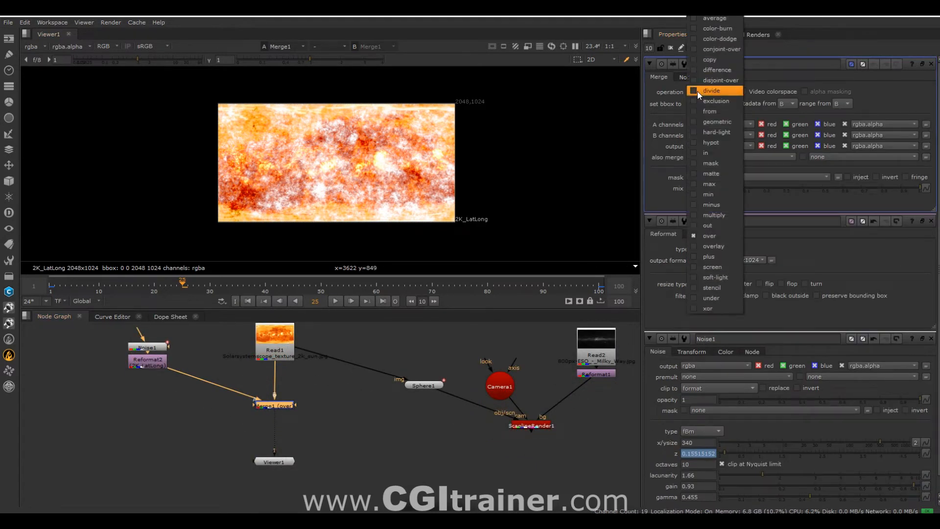
left_click(709, 59)
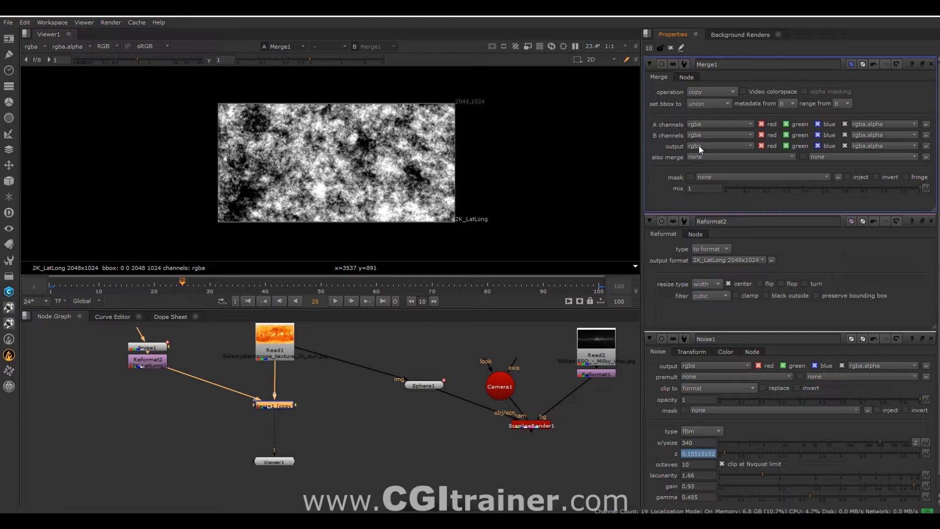
left_click(699, 148)
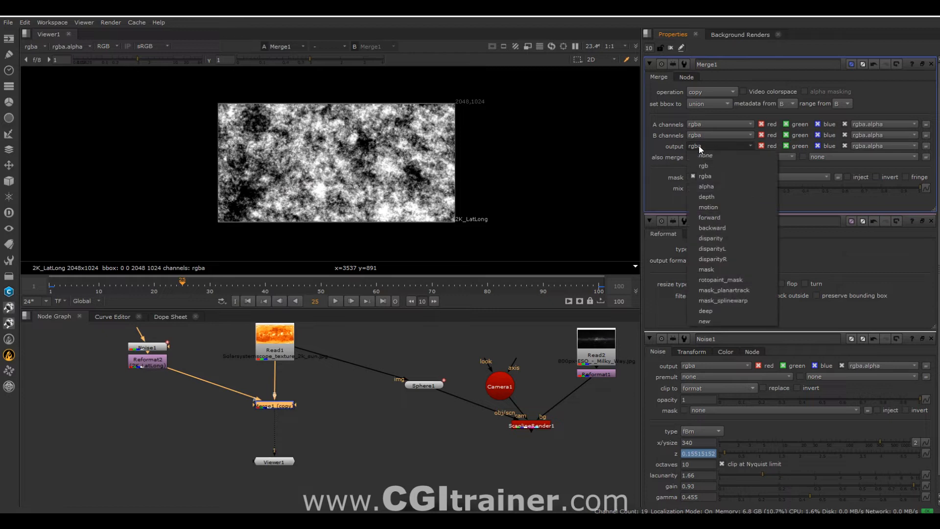
left_click(744, 207)
Step: Insert an IDistort node between the Merge node and the Viewer, with UV channels set to motion and UV scale to 32
key("Tab")
type("id")
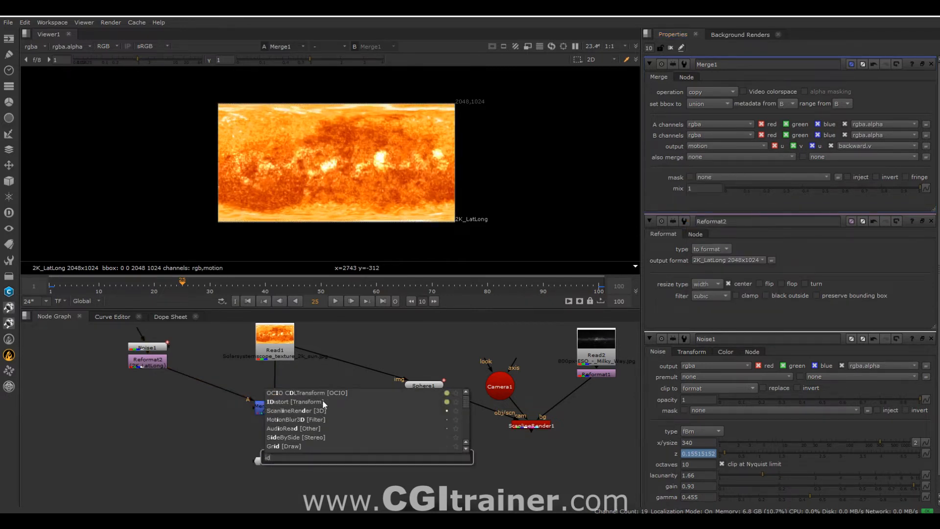
left_click(304, 402)
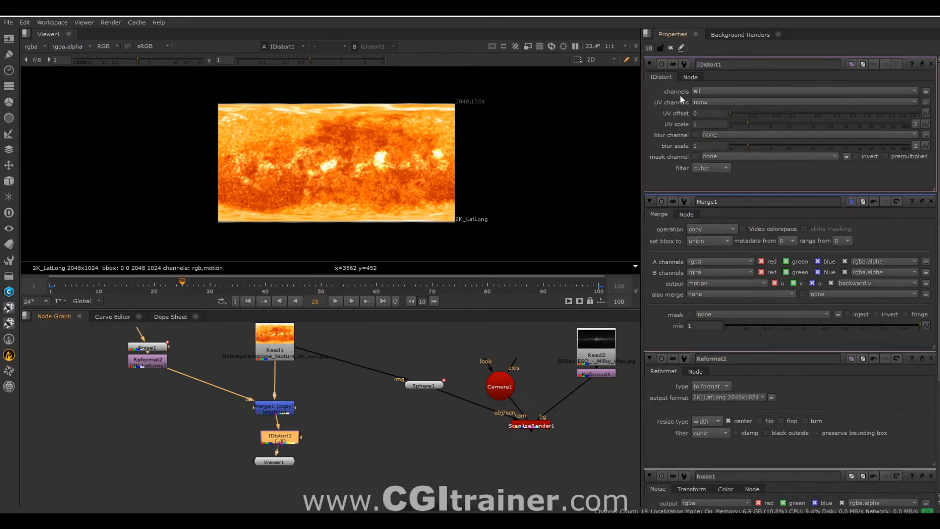
left_click(722, 104)
left_click(722, 122)
left_click_drag(756, 122, 830, 125)
Step: Play back the distorted sun texture and raise the IDistort node's UV scale to 85
left_click(337, 301)
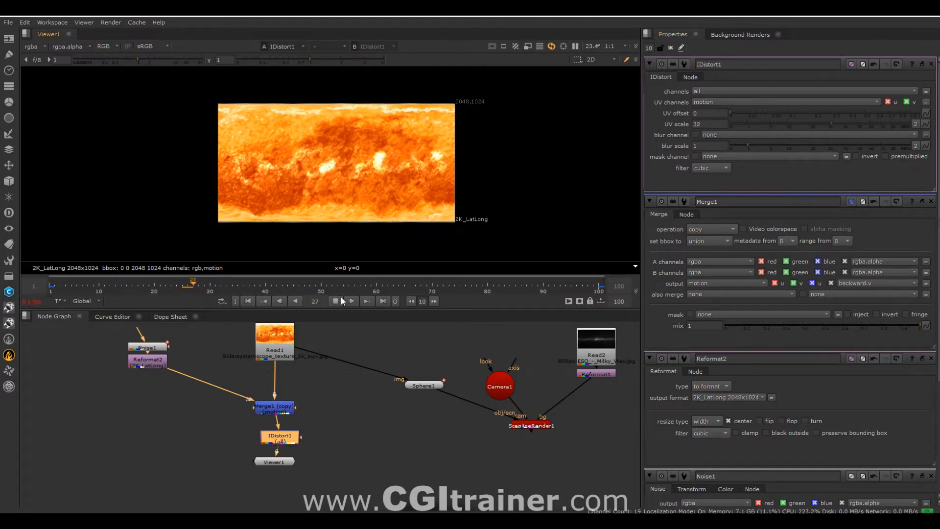
scroll(342, 175, "up", 4)
scroll(377, 167, "down", 4)
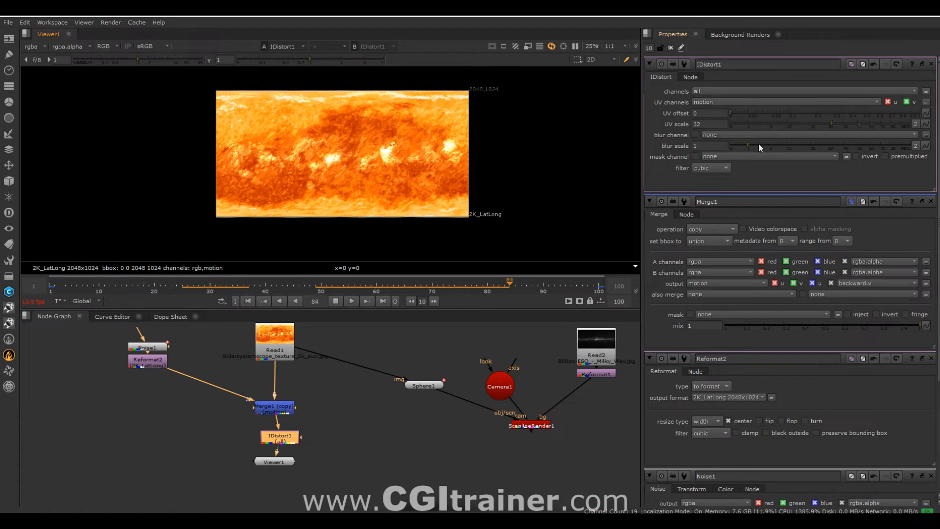
left_click_drag(812, 126, 896, 117)
Step: Set the first Noise node's lacunarity to 1.42 and stop the playback
double_click(147, 347)
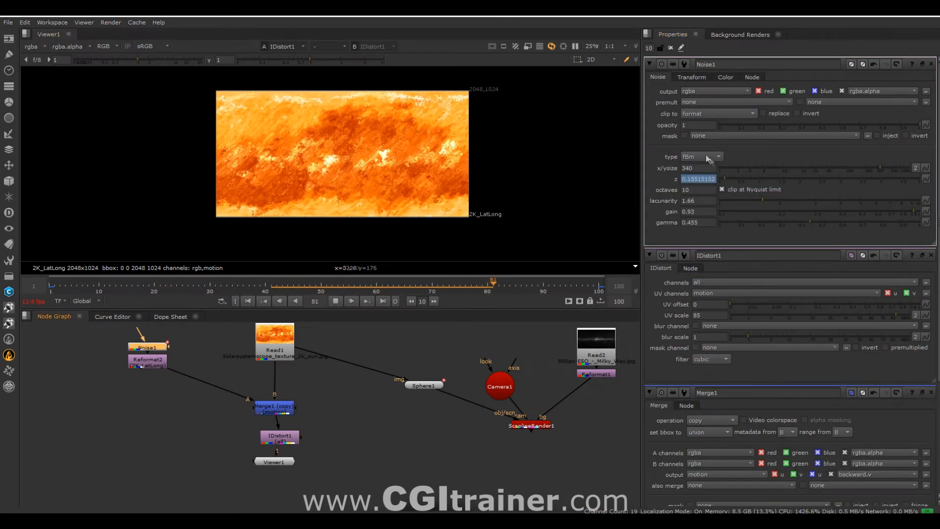
mouse_move(762, 201)
left_mouse_down()
mouse_move(785, 215)
mouse_move(753, 215)
left_mouse_up()
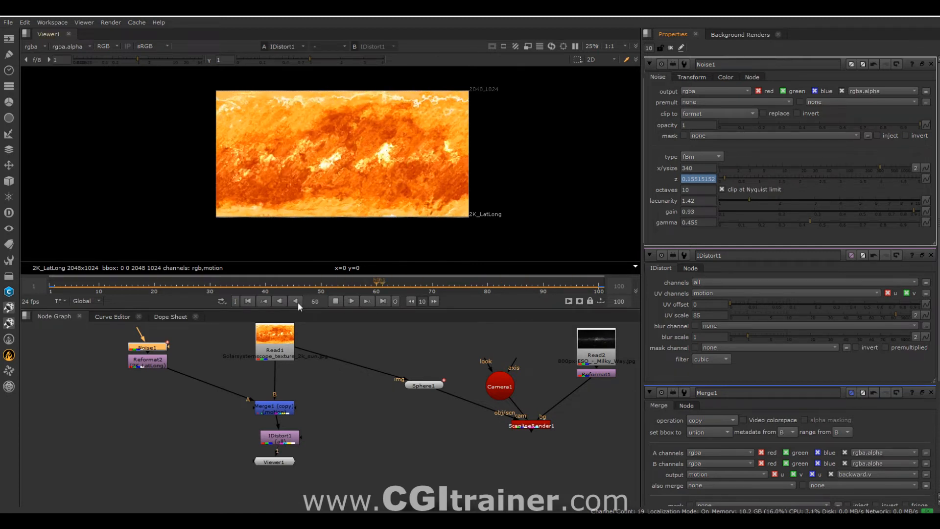
left_click(336, 302)
Step: Lower the last key of the Noise z curve to about 0.4 at frame 100 and replay the slower animation
left_click(927, 180)
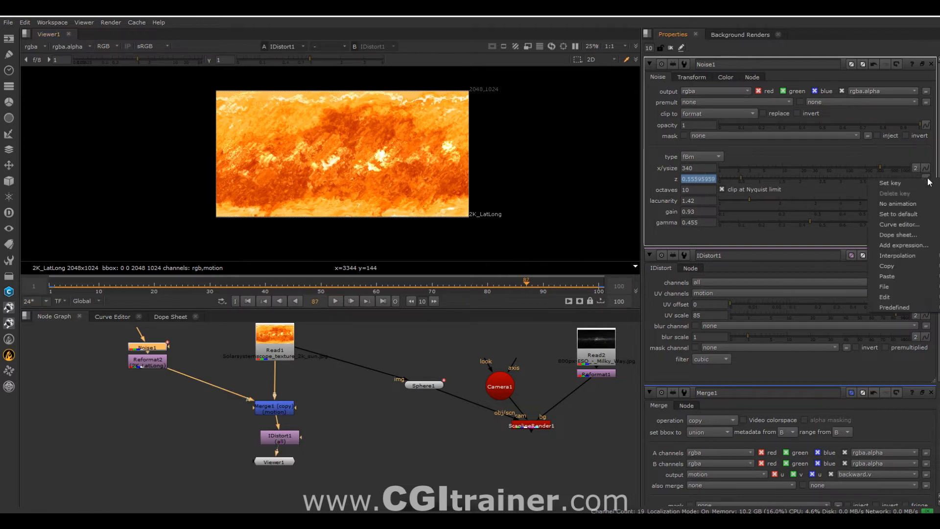
left_click(888, 225)
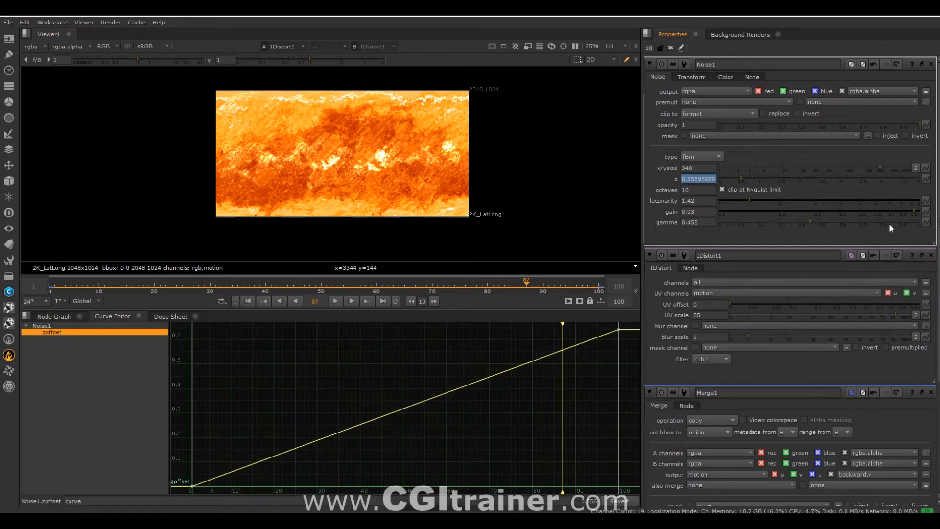
left_click_drag(618, 329, 614, 373)
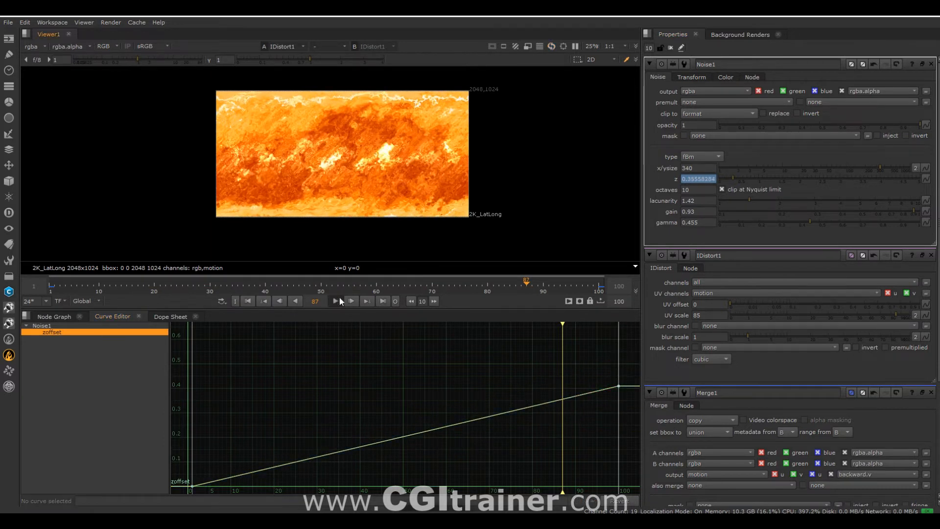
left_click(335, 301)
left_click(54, 316)
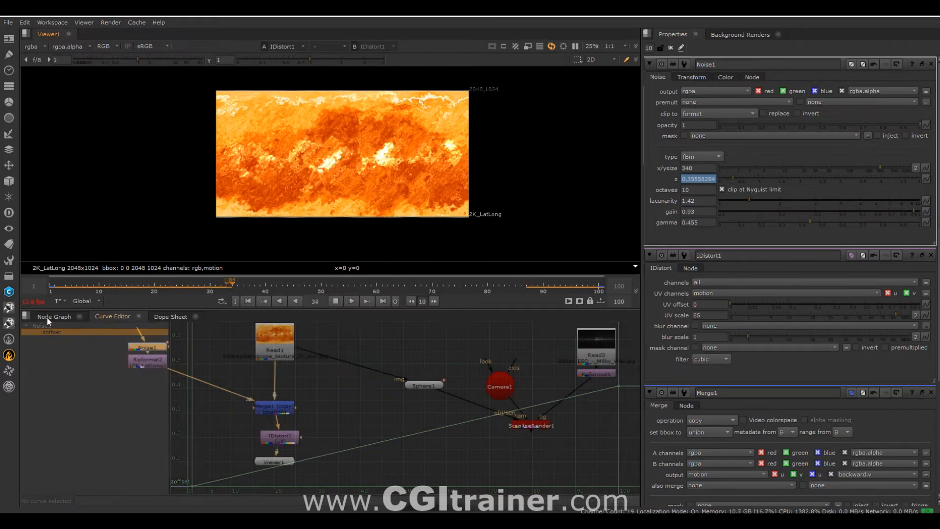
Step: Connect the Viewer to the ScanlineRender node and feed the Sphere's img input from the IDistort node
left_click_drag(317, 477, 371, 466)
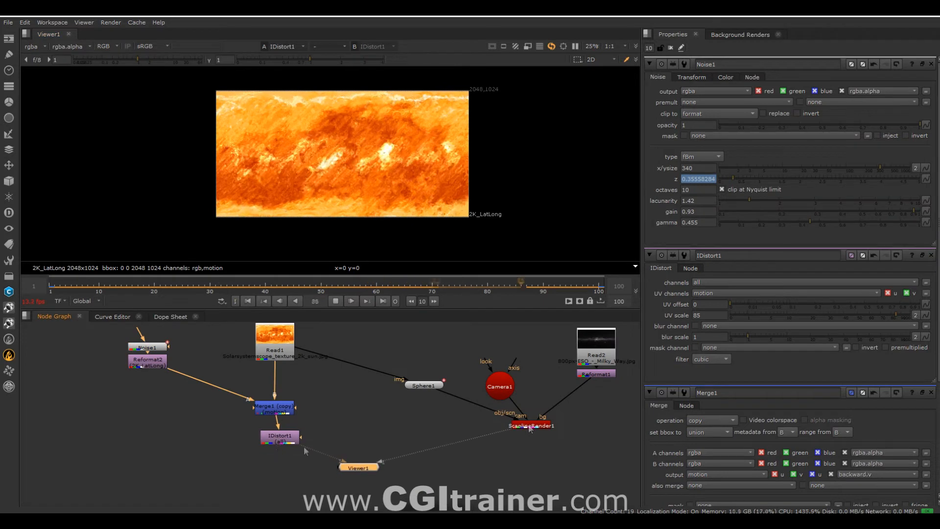
left_click_drag(303, 445, 529, 425)
left_click_drag(403, 381, 287, 437)
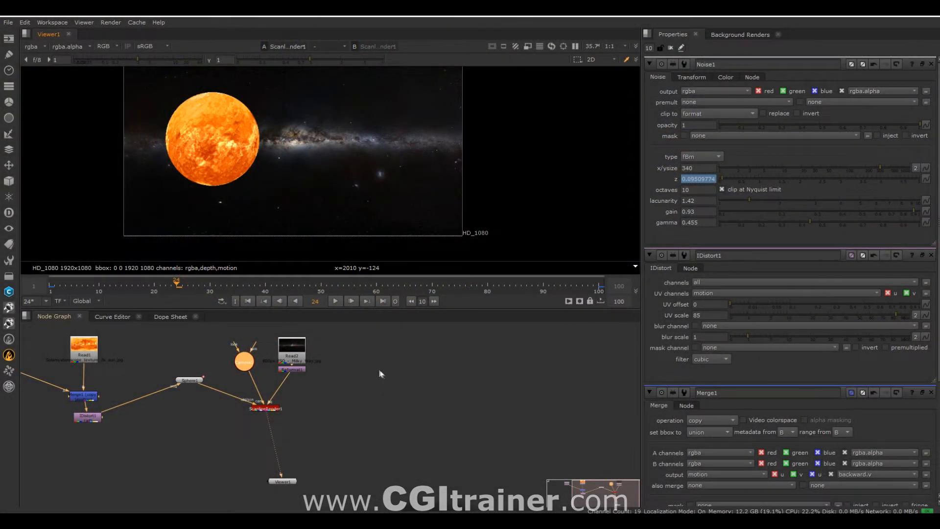
Step: Add a second Noise node beside the ScanlineRender node and show its output in the Viewer
middle_click_drag(381, 374, 434, 419)
scroll(435, 419, "up", 2)
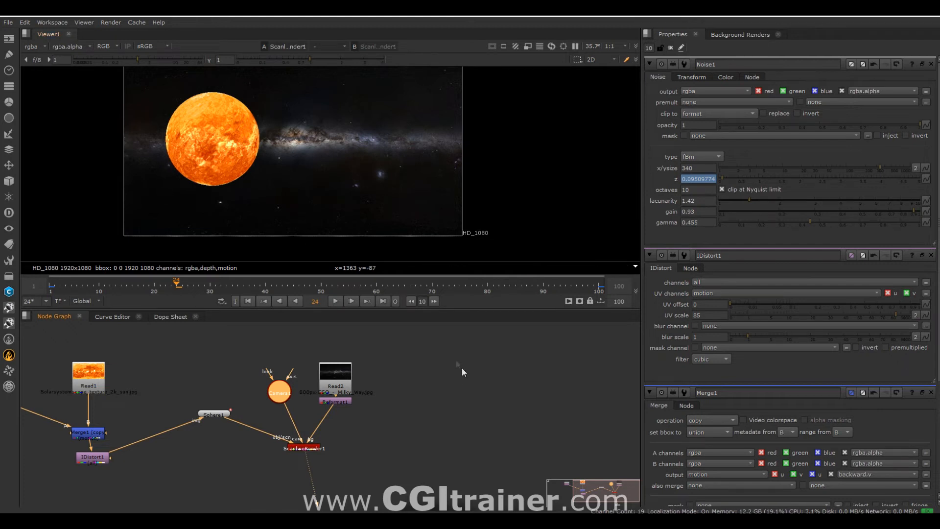
key("Tab")
type("noise")
key("Return")
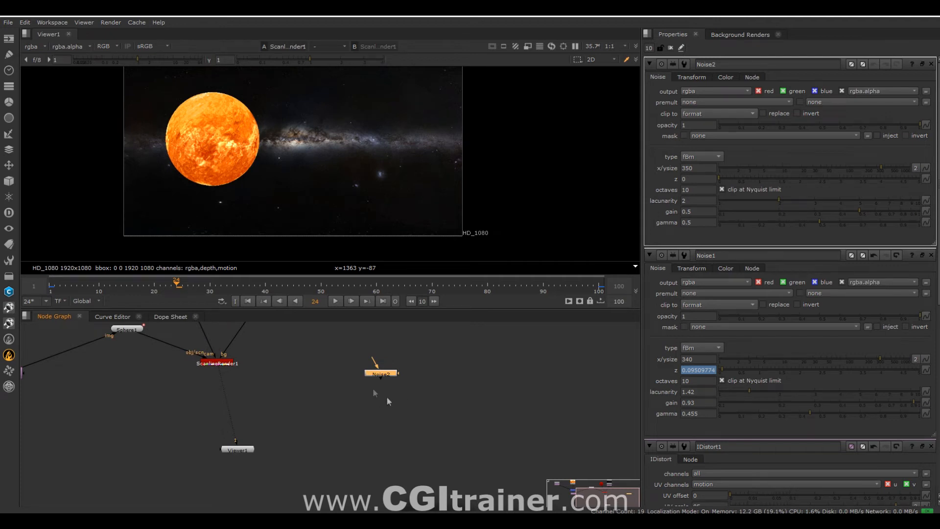
scroll(375, 414, "down", 5)
scroll(355, 392, "up", 3)
left_click(338, 386)
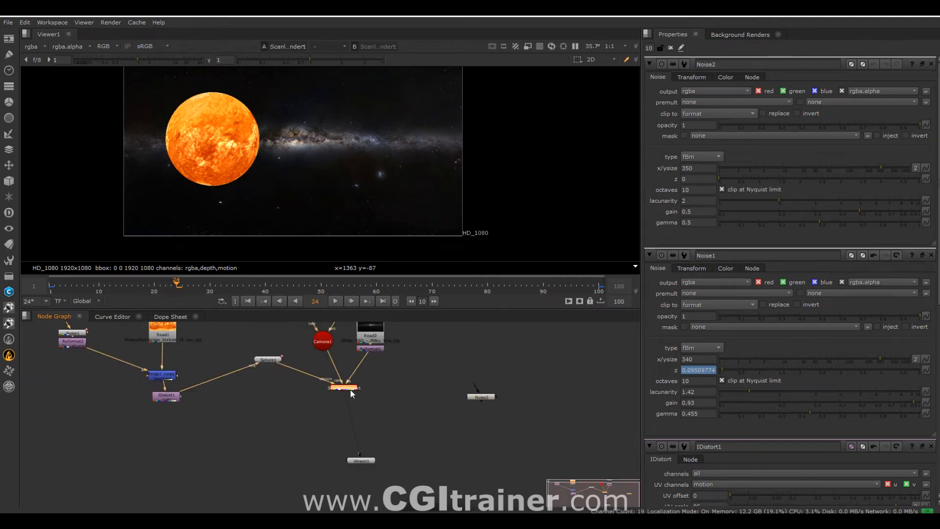
scroll(331, 396, "up", 2)
scroll(343, 392, "down", 2)
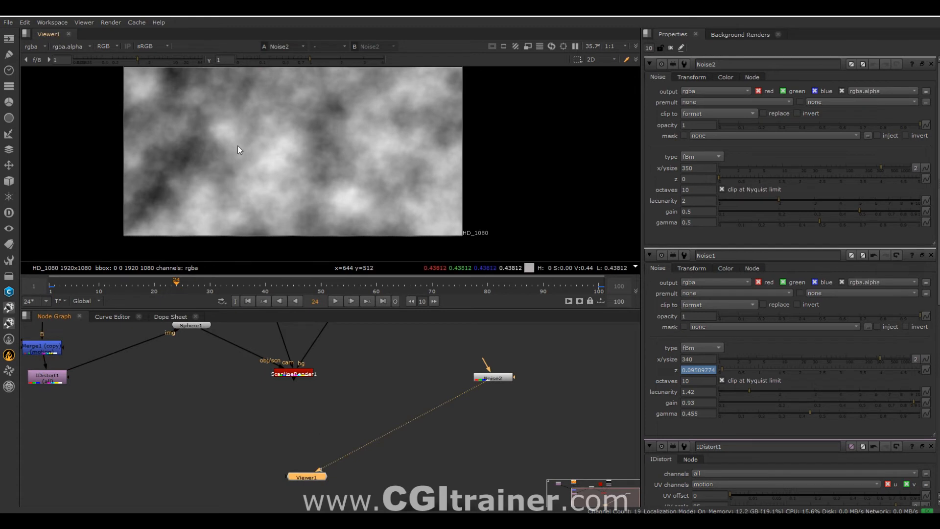
Step: Set the second Noise node's octaves to 30, x/ysize to 48 and lacunarity to 1
left_click(698, 190)
type("30")
key("Return")
left_click_drag(881, 168, 838, 168)
left_click_drag(778, 201, 719, 201)
left_click_drag(838, 168, 825, 168)
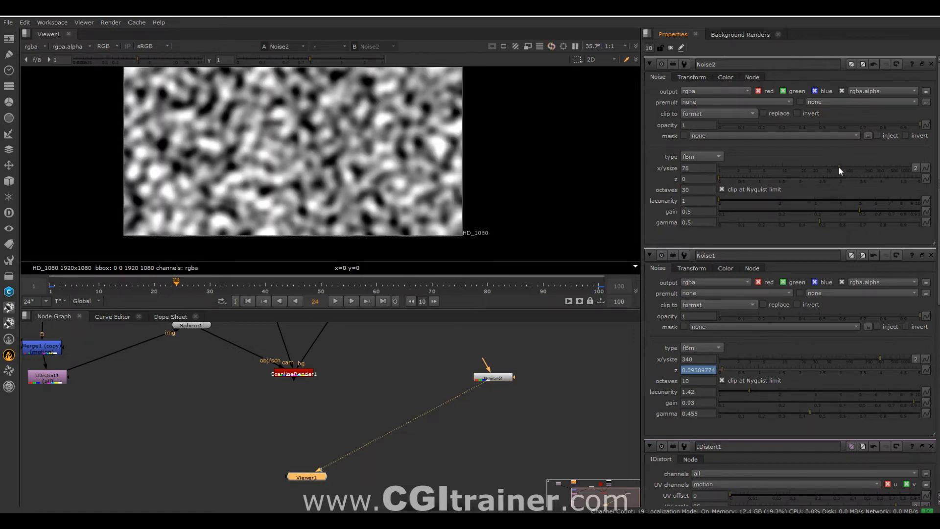
Step: Set the second Noise node's octaves to 5 and its x/ysize to 30
left_click(695, 189)
type("1")
key("Return")
type("5")
key("Return")
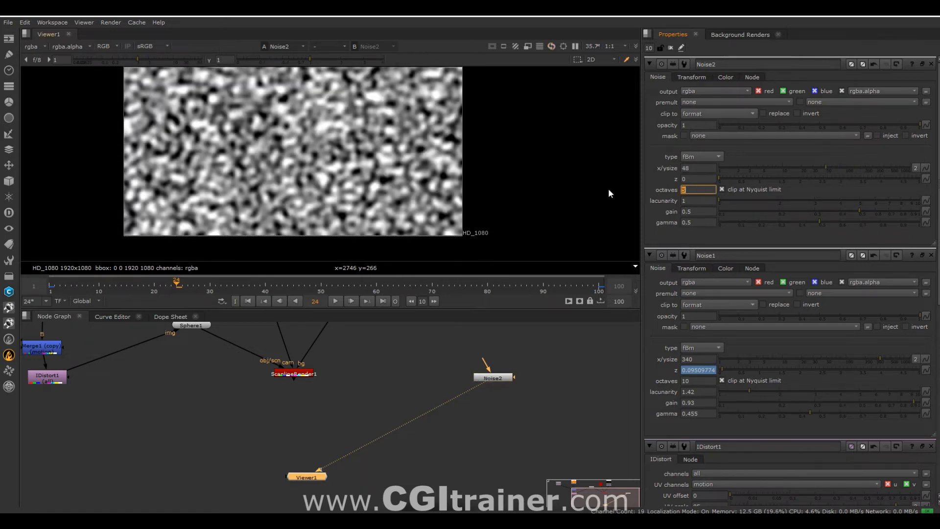
left_click_drag(826, 168, 819, 168)
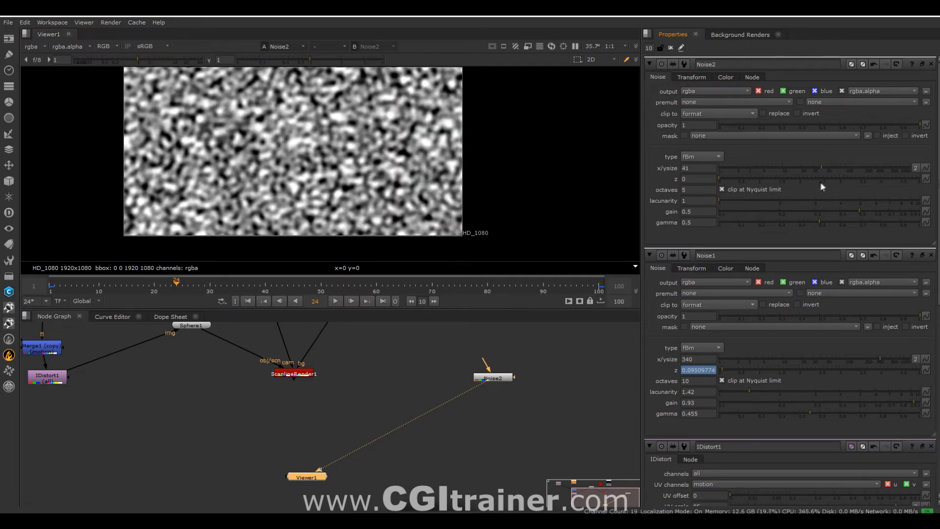
left_click(821, 169)
left_click(699, 168)
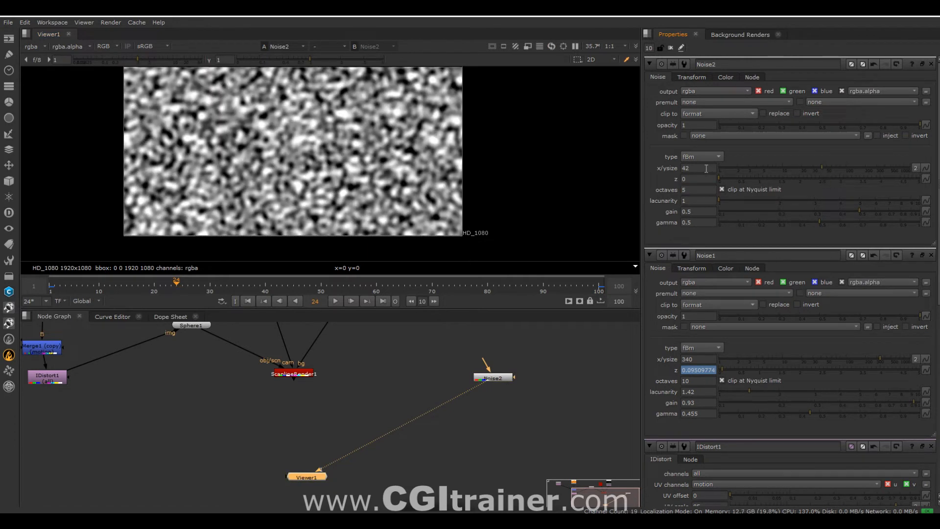
type("30")
key("Return")
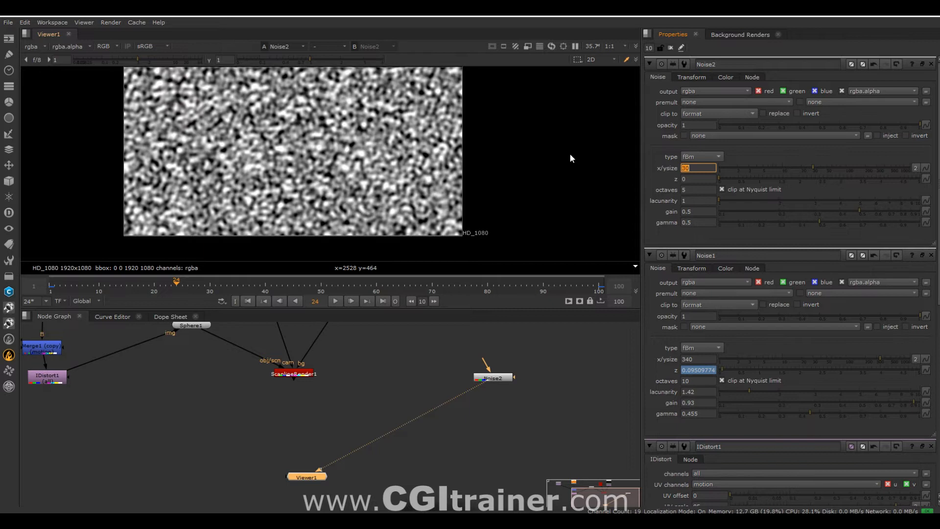
Step: Set the second Noise node's gain to 1 and gamma to 0.55
left_click(913, 209)
left_click(915, 210)
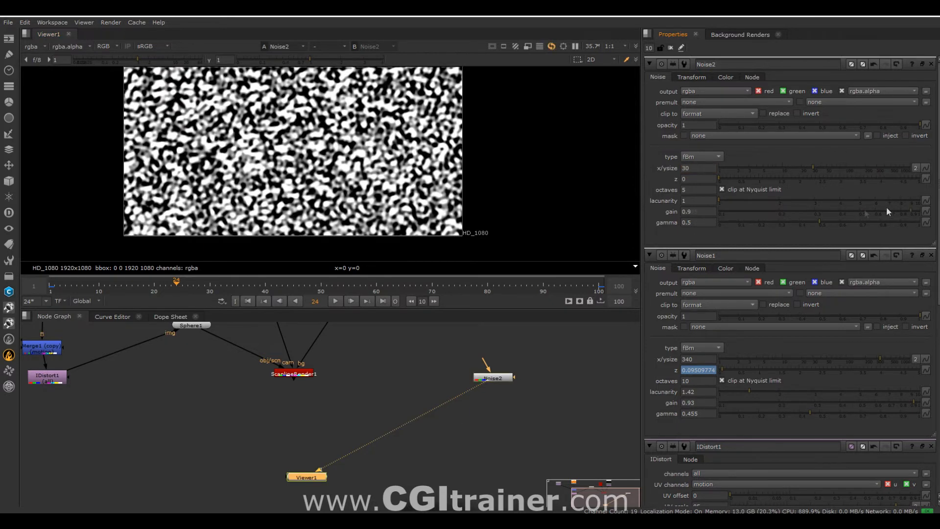
left_click(918, 212)
left_click(828, 222)
Step: Connect the second Noise node's mask input to the ScanlineRender node so the noise is limited to the sun's alpha
scroll(482, 395, "down", 3)
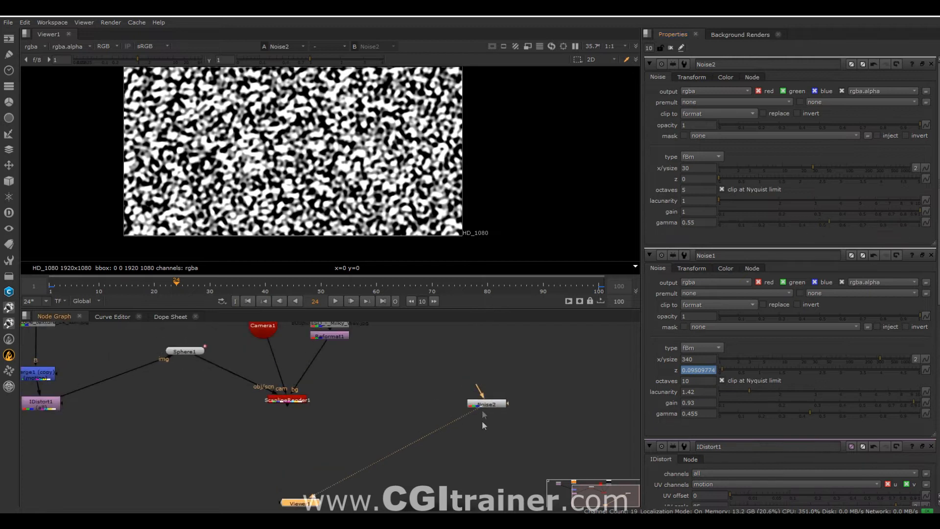
left_click_drag(484, 387, 348, 381)
scroll(456, 388, "up", 3)
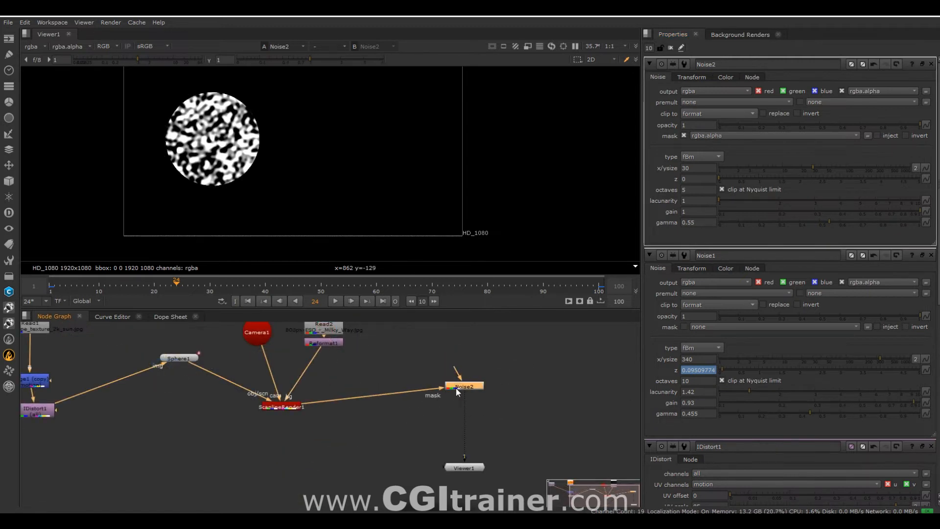
left_click_drag(458, 390, 445, 389)
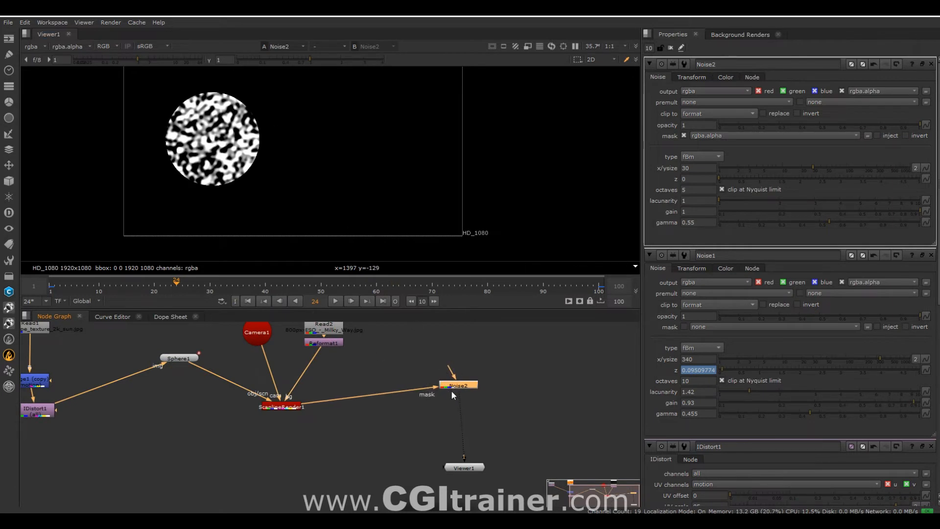
Step: Insert a DirBlurWrapper node after the second Noise, with its blur center on the sun at 490, 530 and BlurLength 96
left_click(512, 425)
key("Tab")
type("bu")
left_click(343, 462)
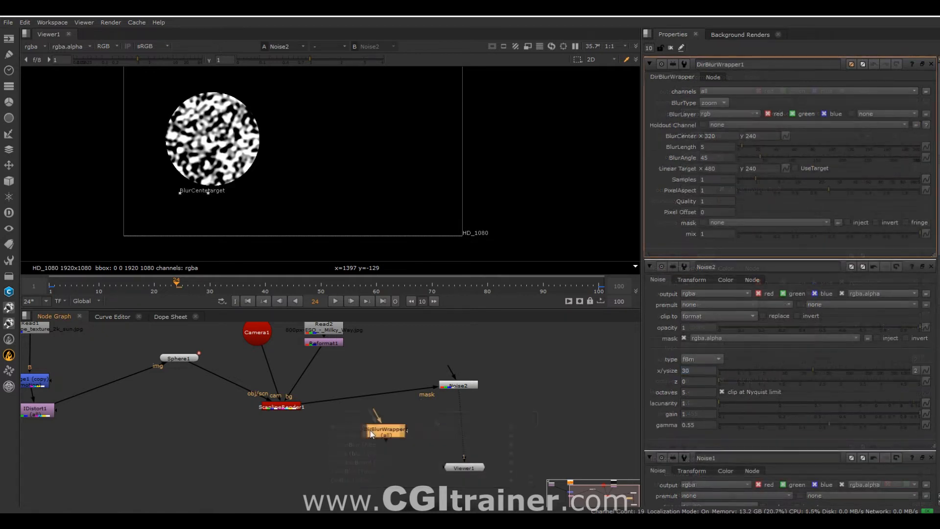
left_click_drag(179, 192, 211, 142)
left_click_drag(742, 146, 815, 146)
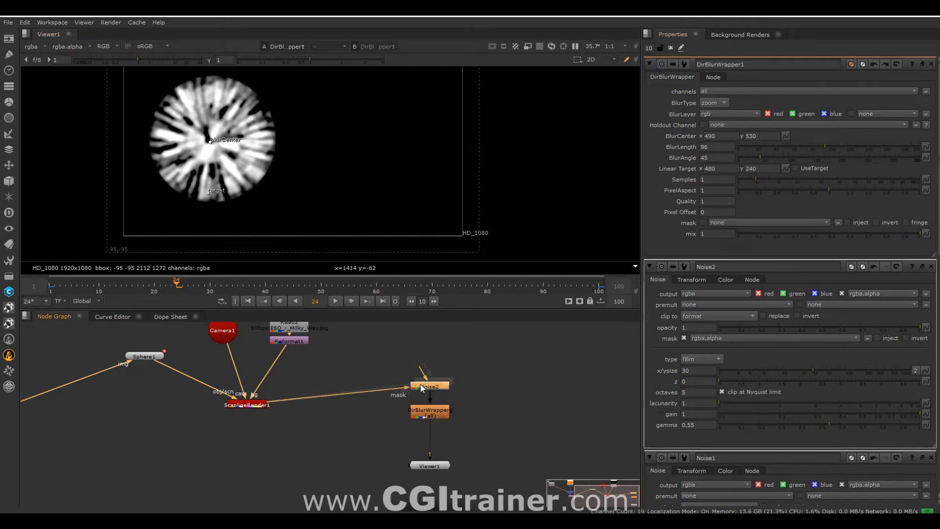
Step: Insert an Erode node between the ScanlineRender node and the second Noise's mask, with channels set to alpha
key("Tab")
type("erode")
key("Return")
left_click_drag(346, 409, 350, 398)
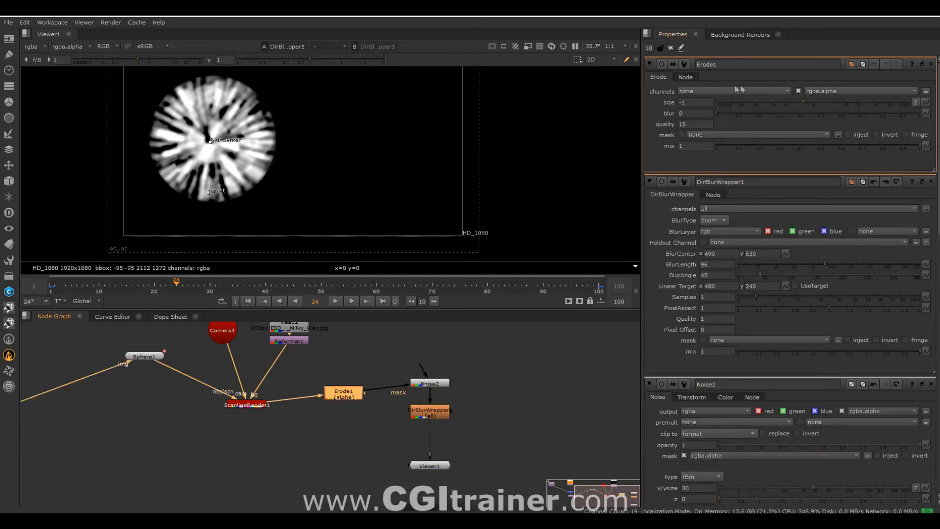
left_click(725, 91)
left_click(707, 142)
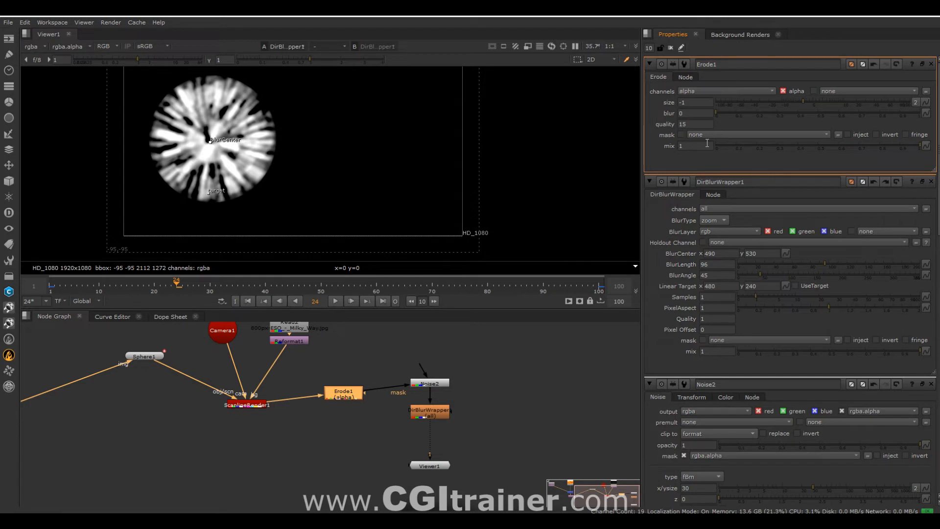
Step: Set the Erode node's size to -41 and blur to 1, and close all open node properties
left_click_drag(777, 102, 750, 104)
left_click_drag(757, 112, 930, 109)
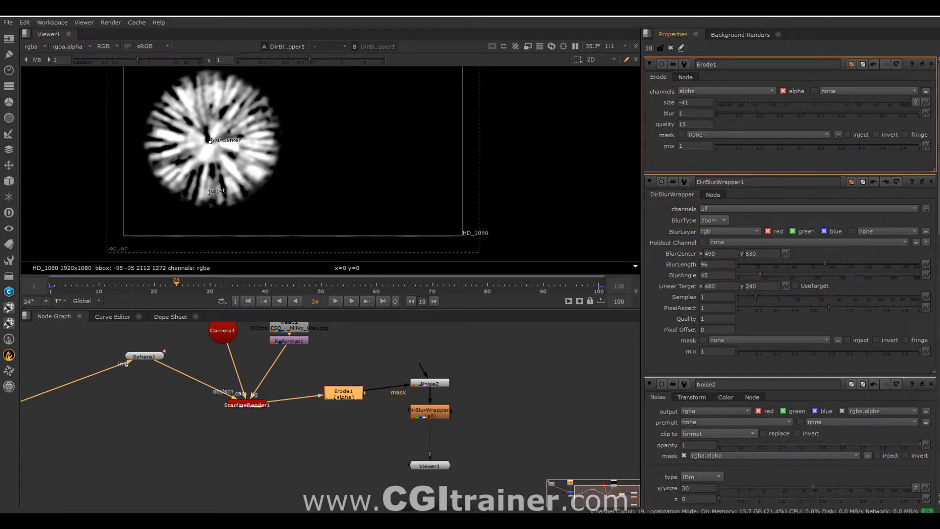
left_click(670, 48)
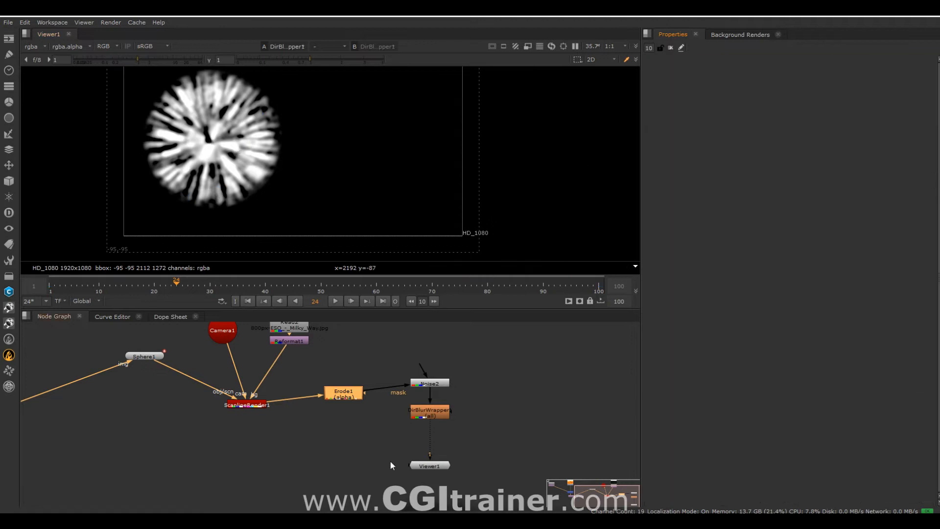
scroll(399, 416, "up", 2)
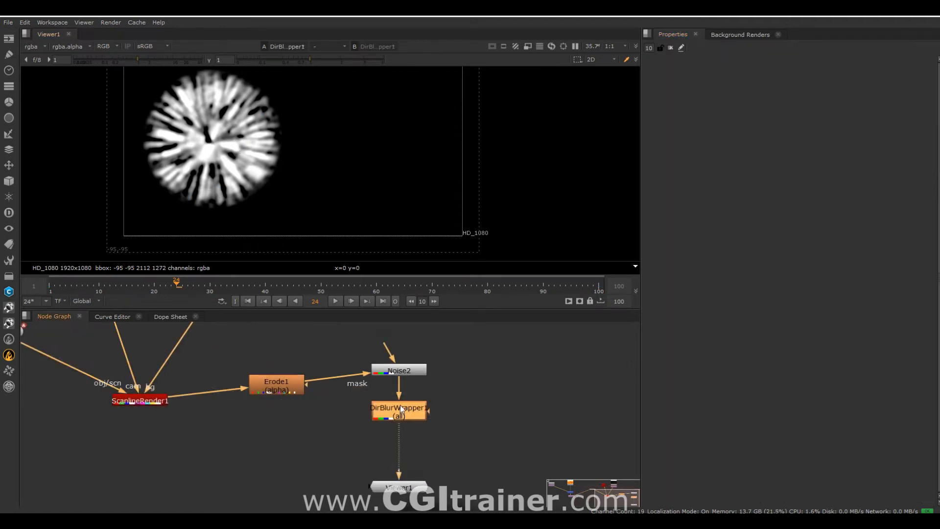
Step: Add a Laplacian node after the DirBlurWrapper node and set its size to 57.5
right_click(401, 404)
mouse_move(345, 333)
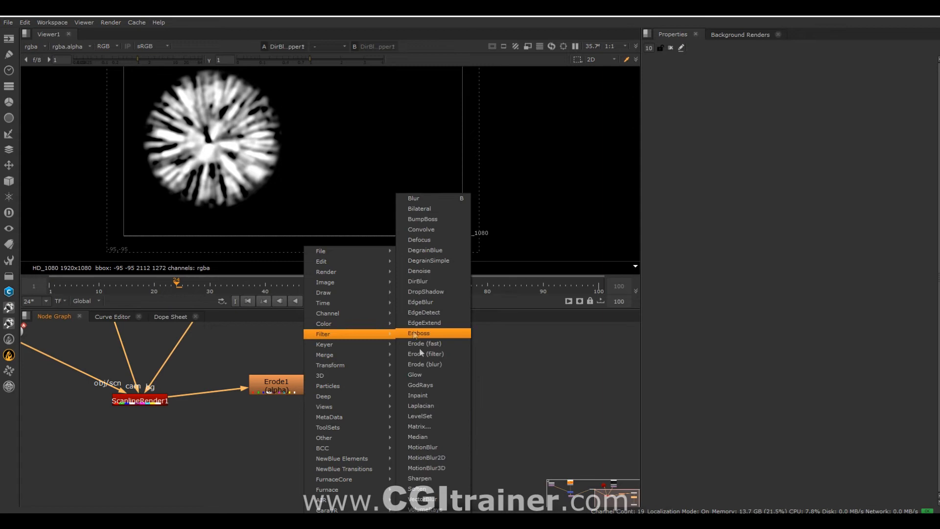
left_click(438, 405)
left_click_drag(780, 101, 819, 102)
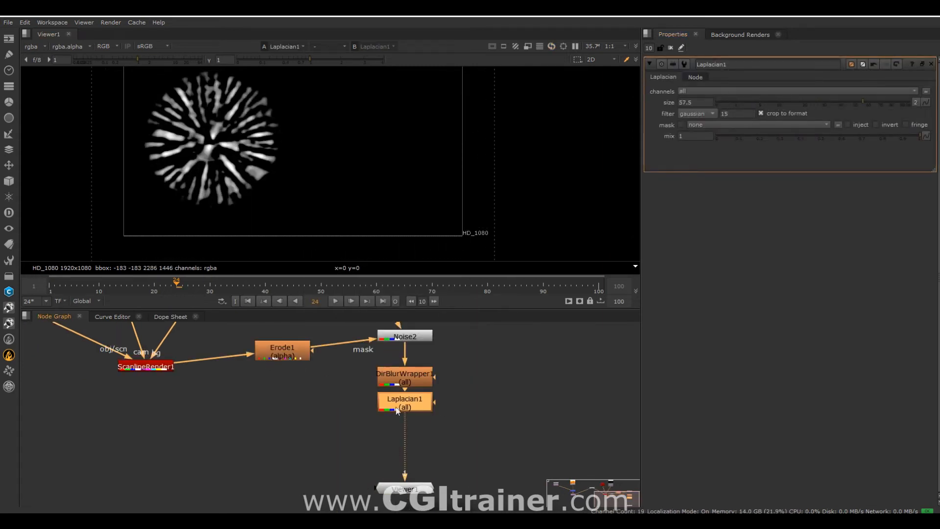
Step: Add an EdgeExtend node after the Laplacian, with Source Is Premultiplied enabled, Erode 5 and Detail Amount 4.8
right_click(398, 404)
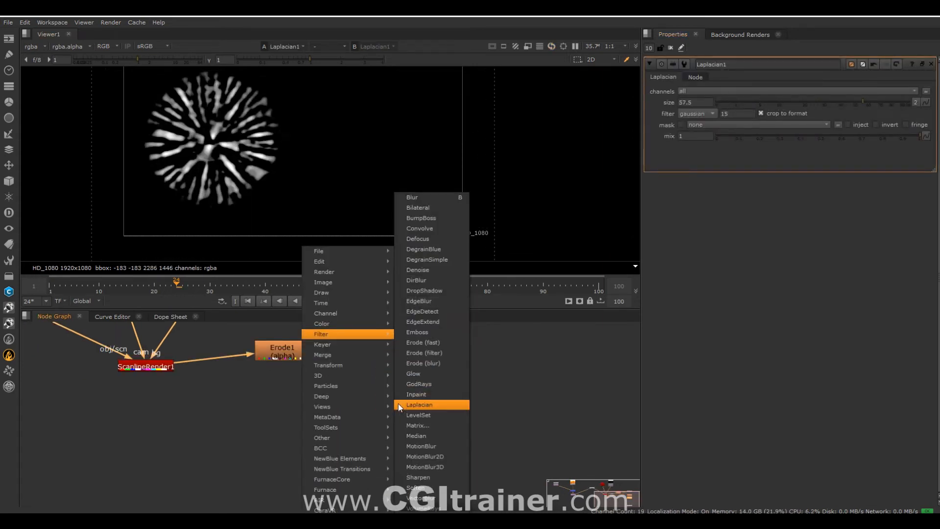
left_click(441, 319)
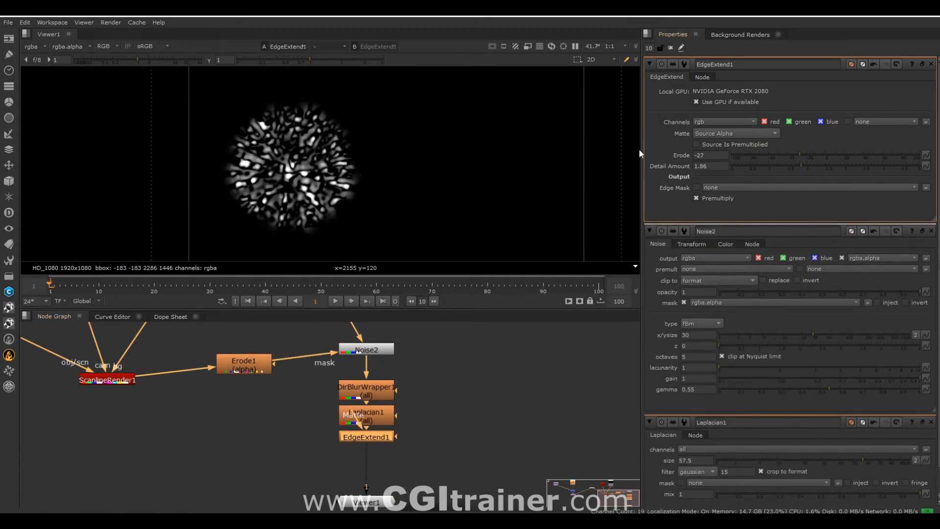
left_click(696, 144)
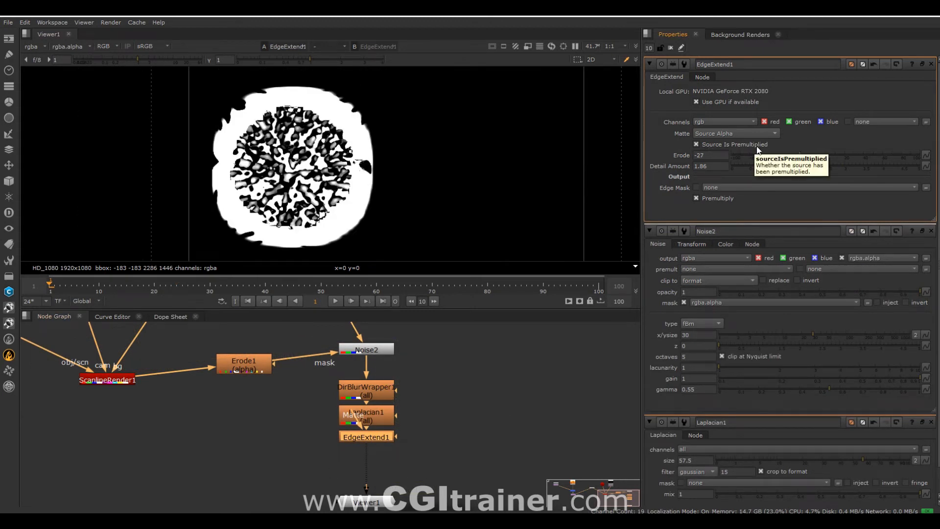
left_click(821, 155)
mouse_move(821, 153)
left_mouse_down()
mouse_move(803, 154)
mouse_move(826, 151)
mouse_move(839, 163)
mouse_move(811, 165)
left_mouse_up()
left_click(821, 154)
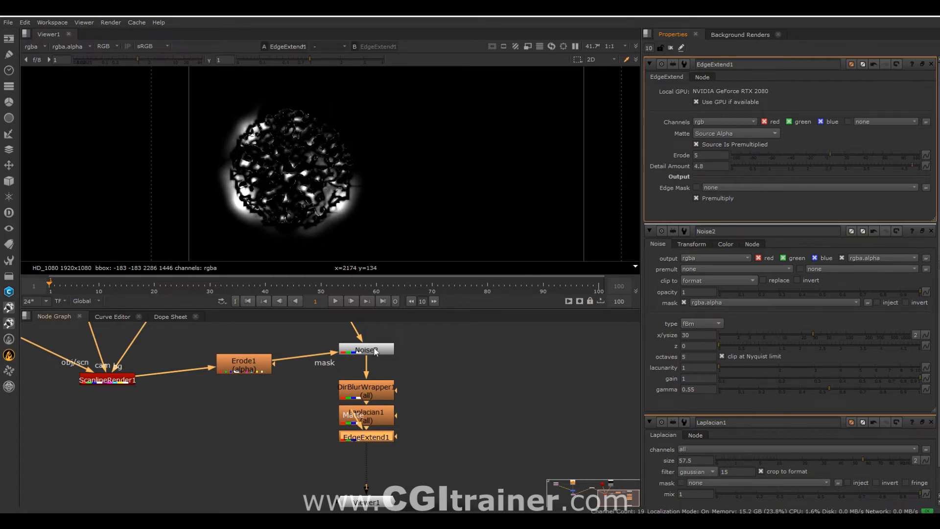
Step: Set the second Noise node's x/ysize to 33, gamma to 0.495 and gain to 0.97, and play the result briefly
double_click(366, 349)
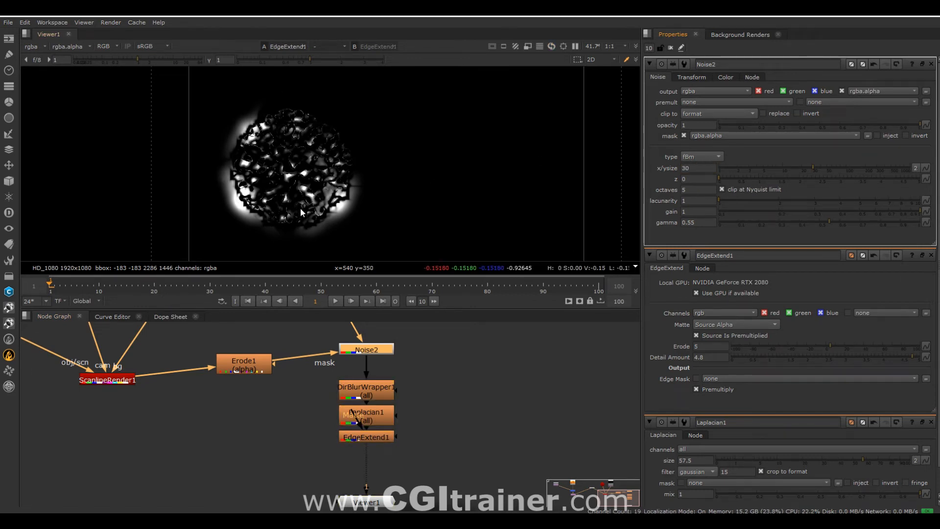
left_click_drag(367, 439, 373, 448)
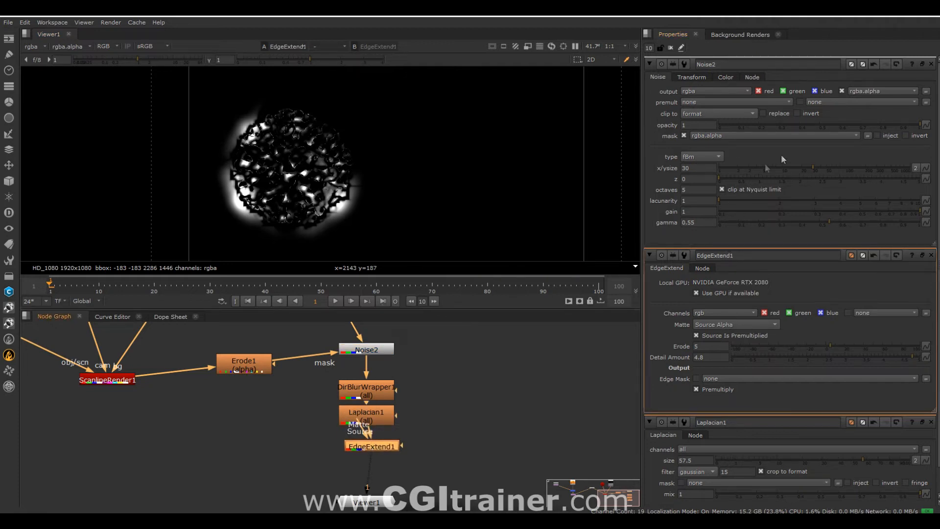
left_click_drag(813, 172, 815, 167)
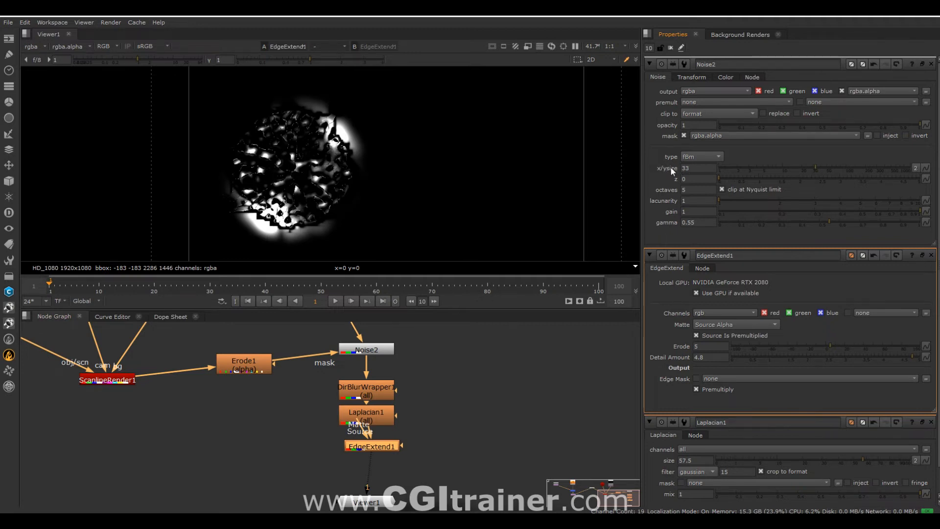
left_click_drag(829, 222, 817, 222)
mouse_move(920, 211)
left_mouse_down()
mouse_move(857, 209)
mouse_move(917, 211)
left_mouse_up()
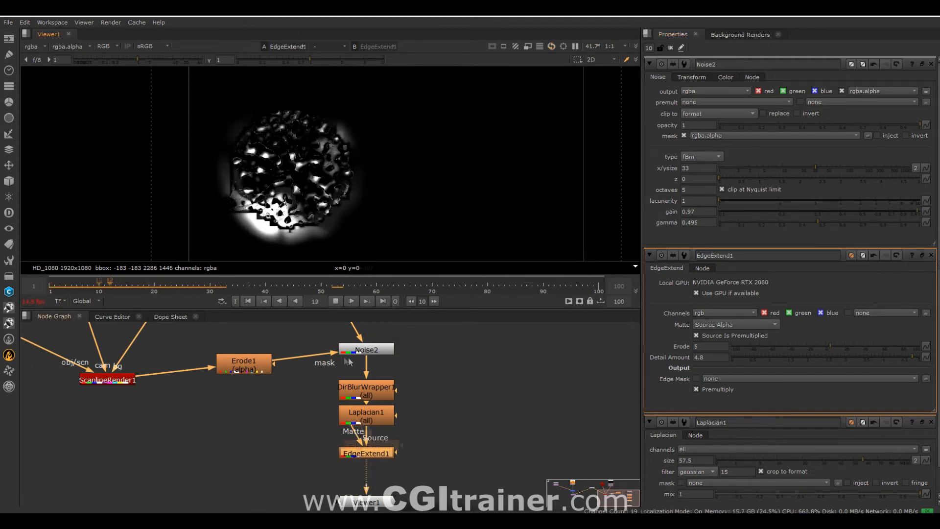
left_click(336, 302)
Step: Try z values of 1.14 and 1.5 on the second Noise node to preview how its pattern changes
left_click(765, 179)
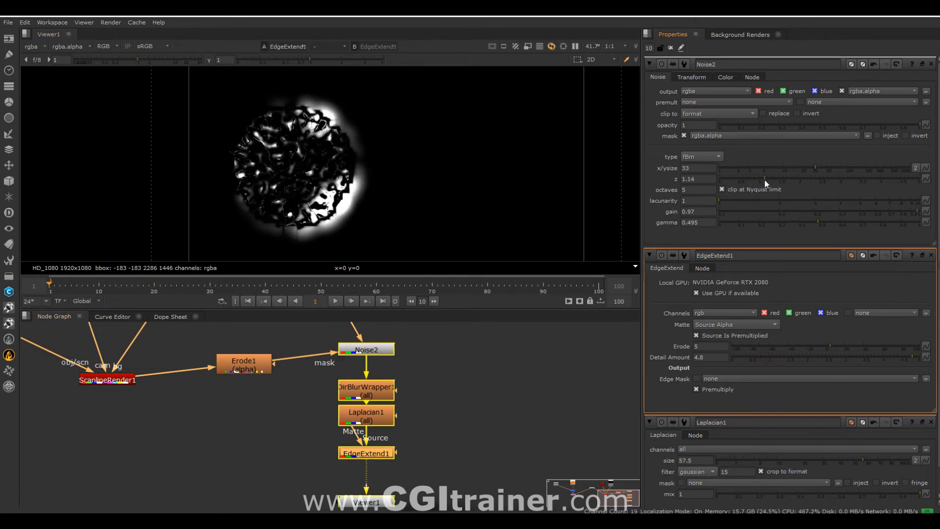
left_click(780, 180)
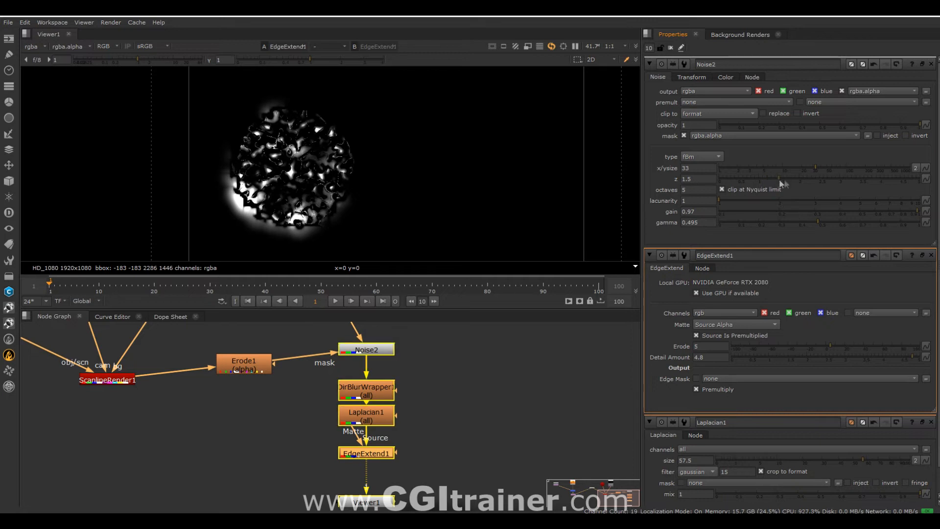
left_click(718, 175)
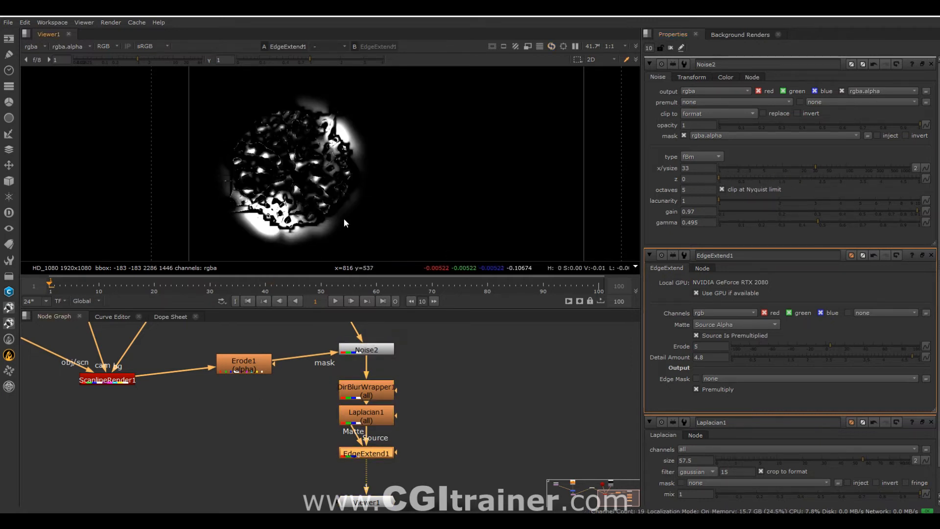
Step: Animate the second Noise node's z value upward from 0 with keyframes at both ends of the timeline, and play it briefly
left_click(926, 178)
left_click(887, 184)
left_click_drag(596, 285, 615, 281)
left_click_drag(719, 178, 759, 179)
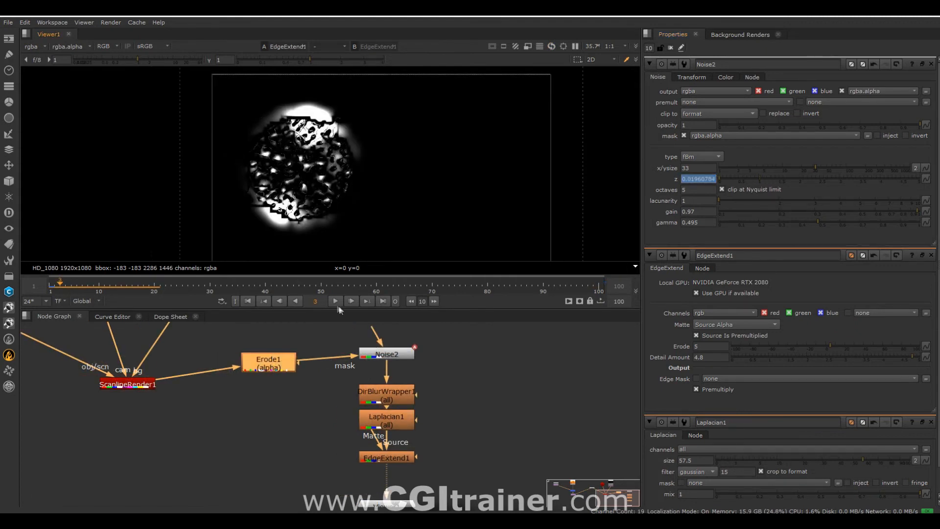
left_click(337, 302)
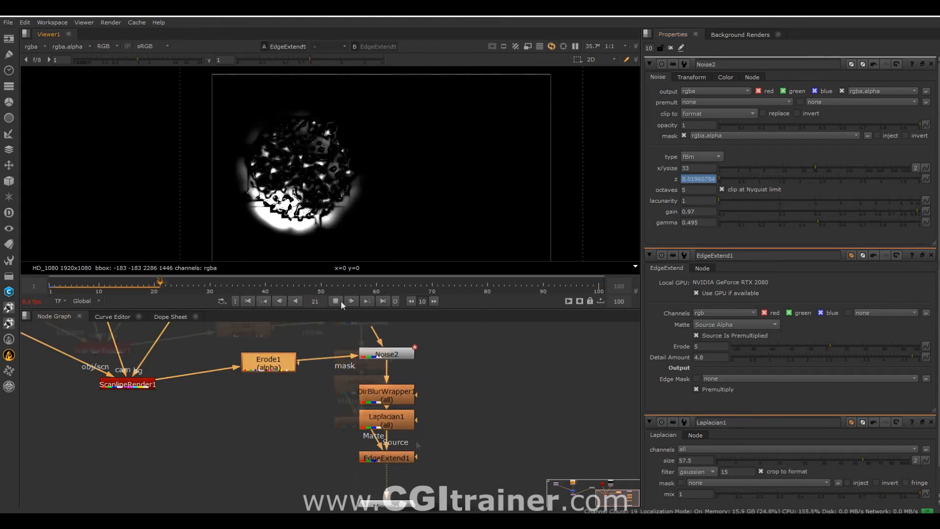
left_click(338, 301)
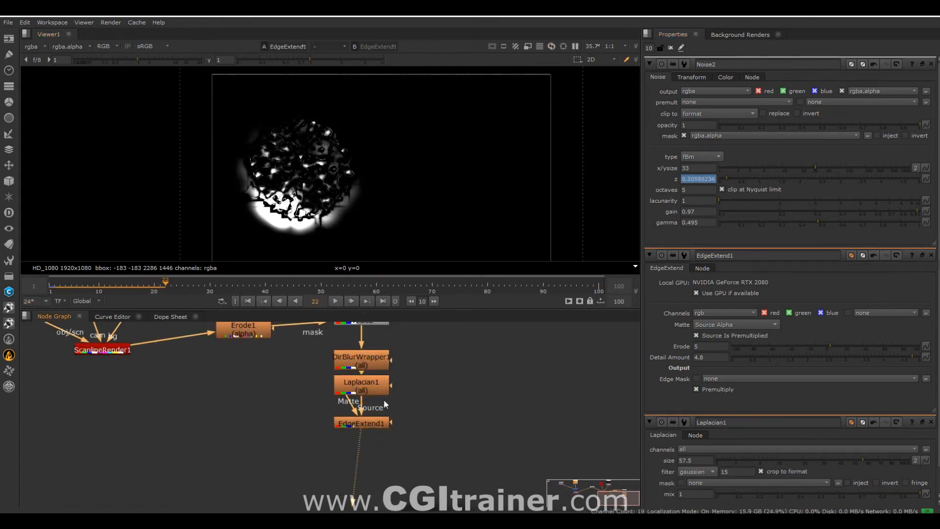
Step: Add a Merge node with ScanlineRender as its B input and EdgeExtend as its A input, and view its output
left_click_drag(378, 424, 524, 431)
middle_click_drag(524, 431, 523, 480)
mouse_move(363, 372)
left_mouse_down()
mouse_move(464, 372)
mouse_move(346, 368)
left_mouse_up()
left_click_drag(511, 490, 373, 486)
middle_click_drag(183, 474, 322, 412)
scroll(287, 416, "down", 1)
scroll(295, 453, "down", 1)
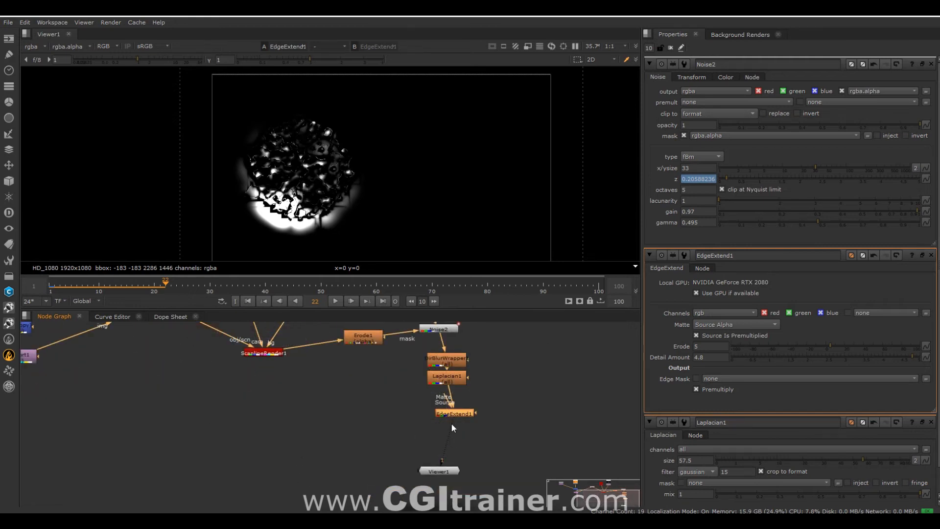
left_click_drag(452, 424, 272, 351)
key("m")
left_click_drag(439, 471, 298, 478)
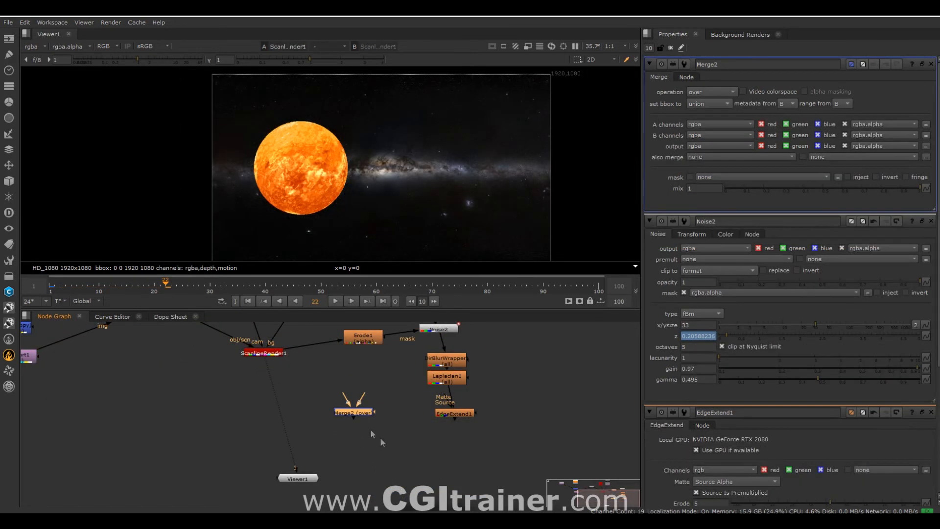
left_click_drag(357, 411, 451, 414)
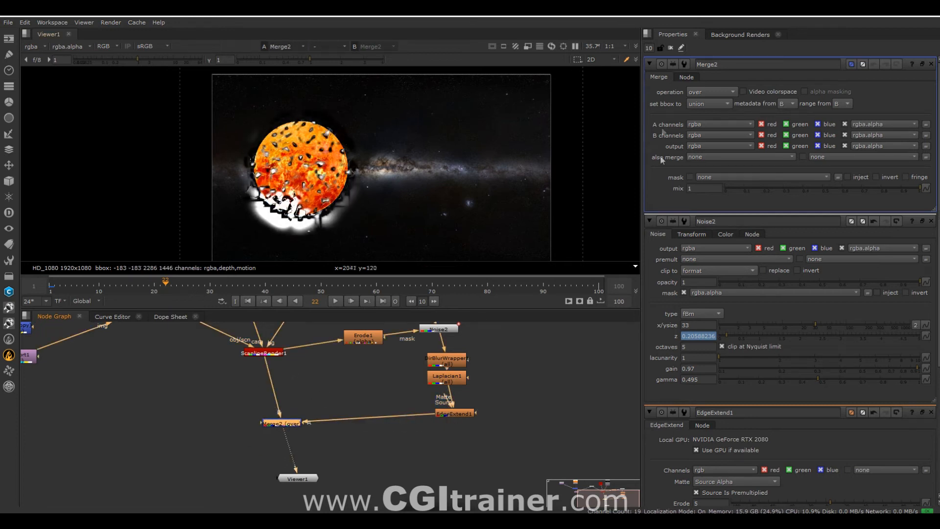
Step: Set the new Merge node's operation to copy and its output channels to motion
left_click(712, 91)
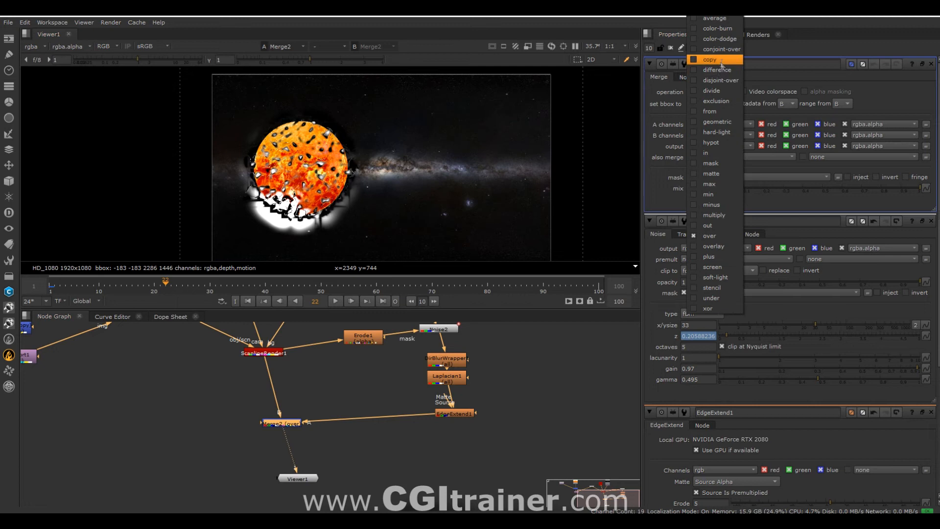
left_click(714, 68)
left_click(698, 145)
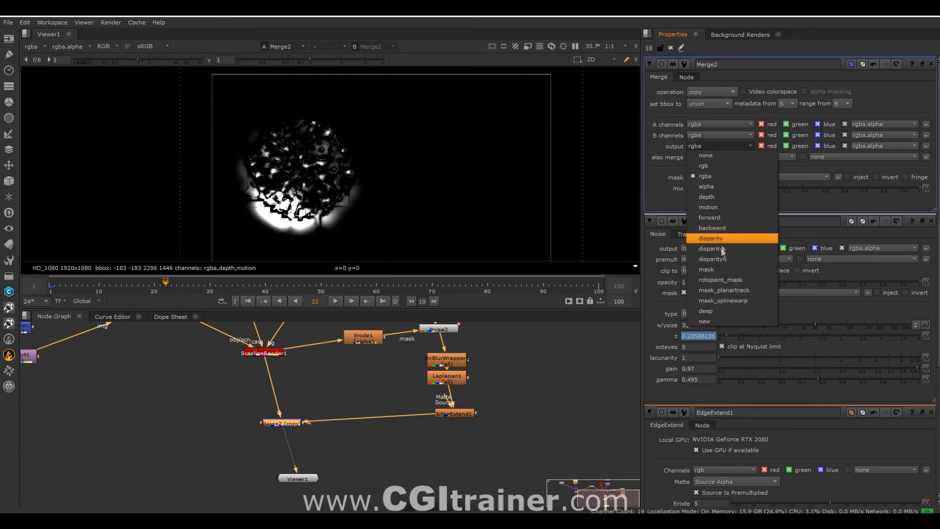
left_click(708, 207)
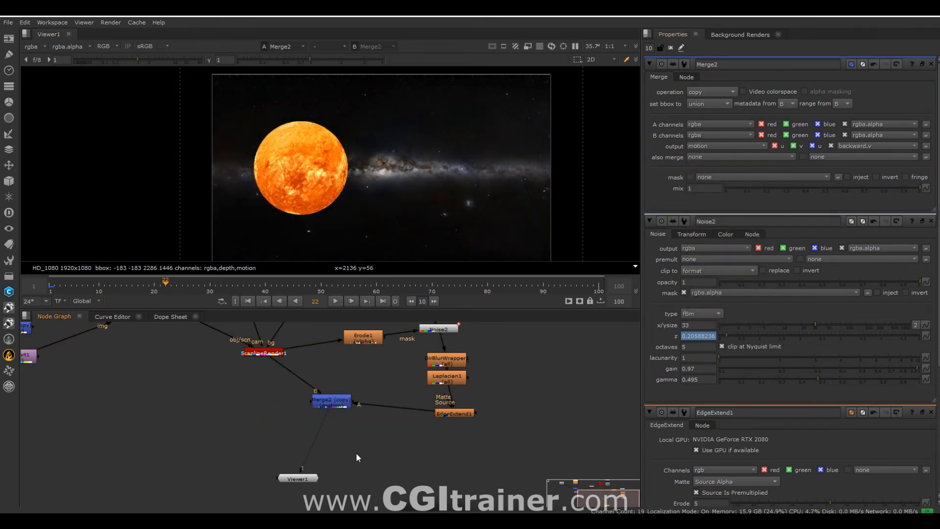
Step: Insert an IDistort node after the copy Merge, with UV channels set to motion and UV scale to 100
key("Tab")
type("id")
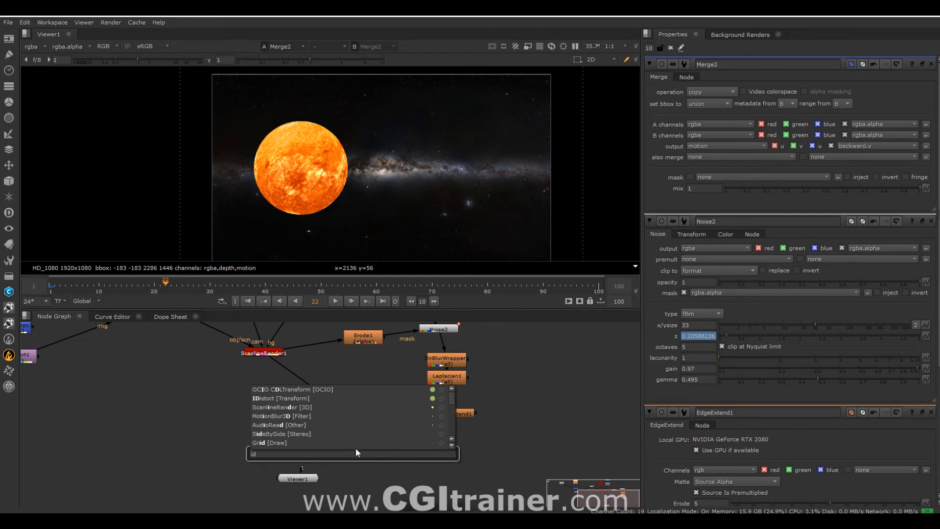
left_click(289, 399)
left_click_drag(322, 433, 337, 426)
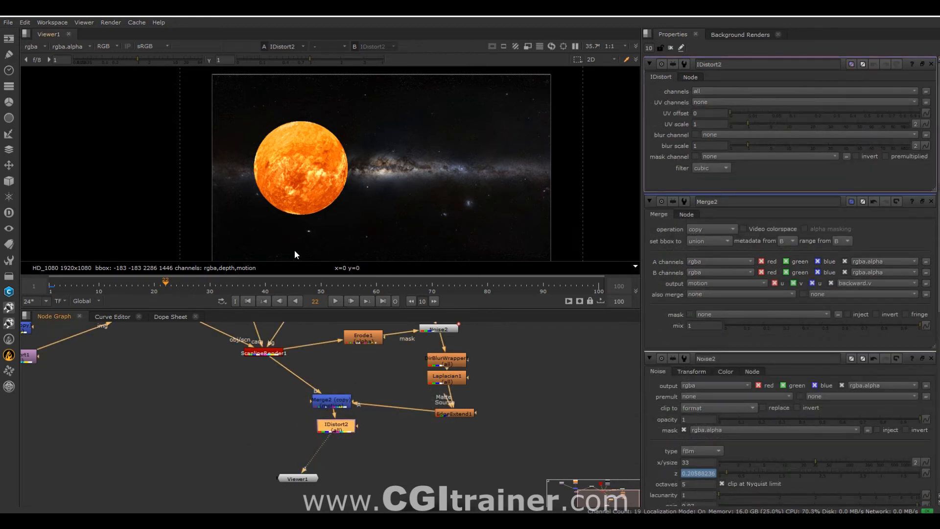
left_click(710, 101)
left_click(716, 165)
left_click(774, 125)
left_click_drag(774, 124, 849, 139)
Step: Play the animation to review the distortion on the sun
key("l")
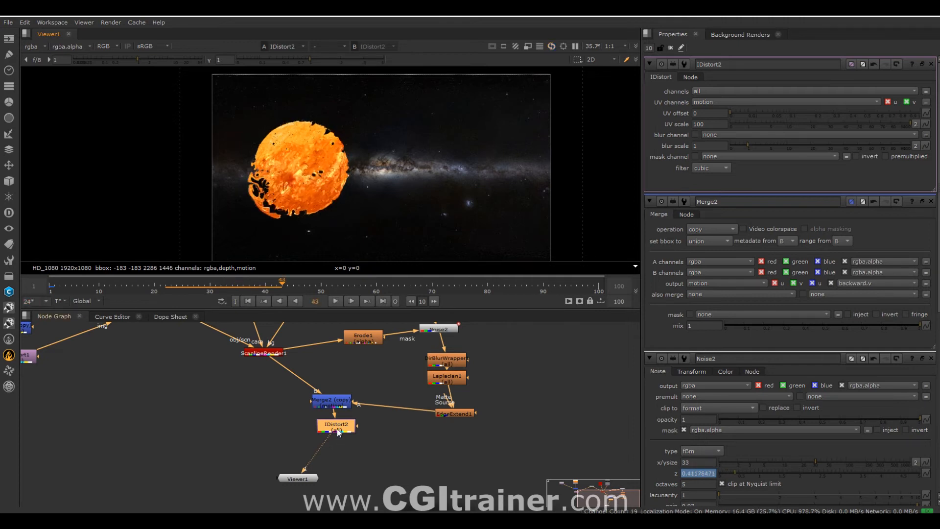
mouse_move(341, 428)
left_mouse_down()
mouse_move(331, 447)
mouse_move(342, 431)
left_mouse_up()
left_click(335, 300)
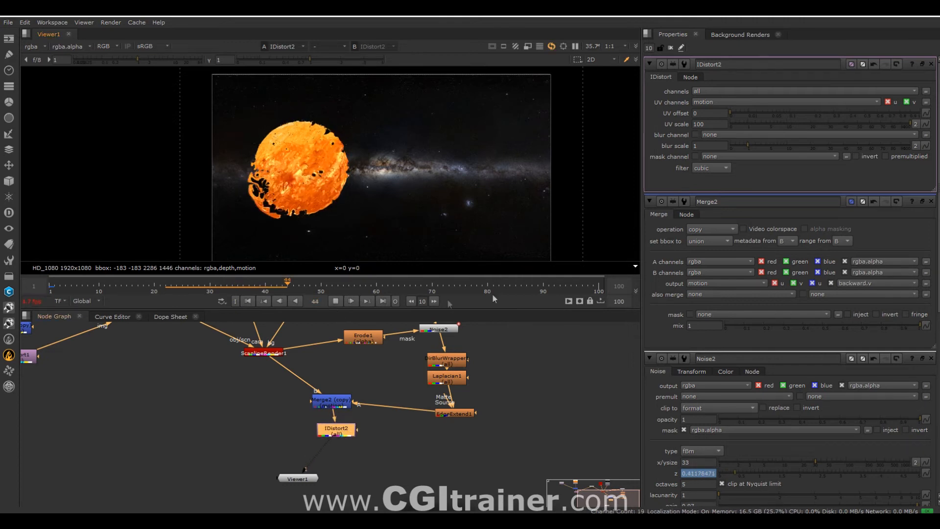
Step: Insert an OFlow node after IDistort, with its method set to Blend and output speed 0.5
left_click_drag(337, 430, 339, 425)
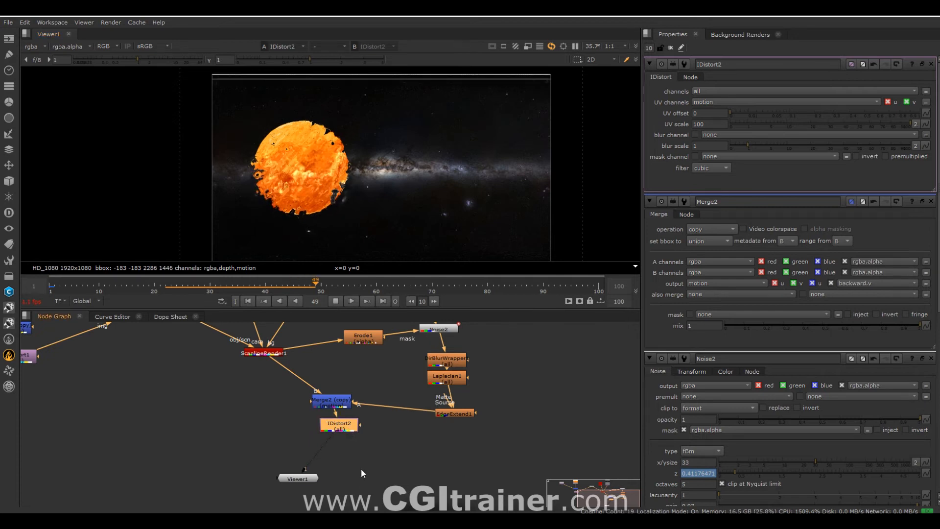
key("Tab")
type("oflow")
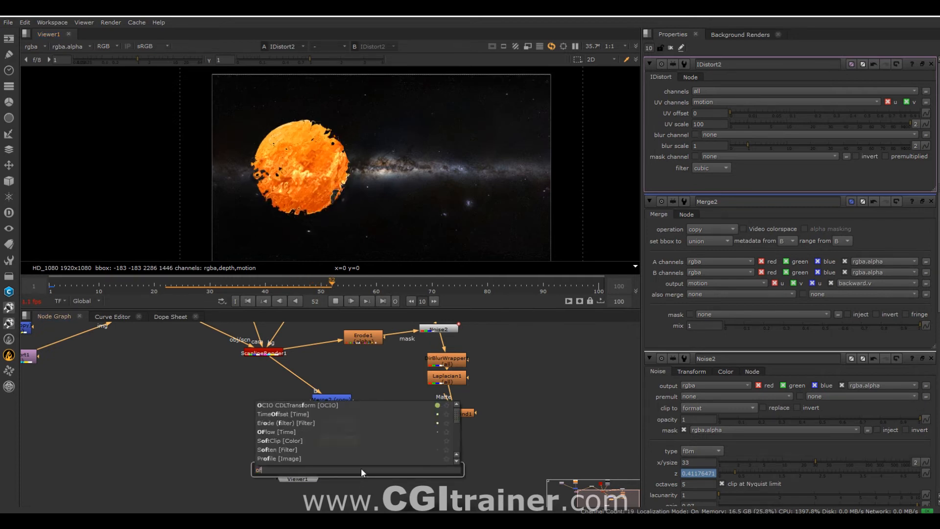
key("Return")
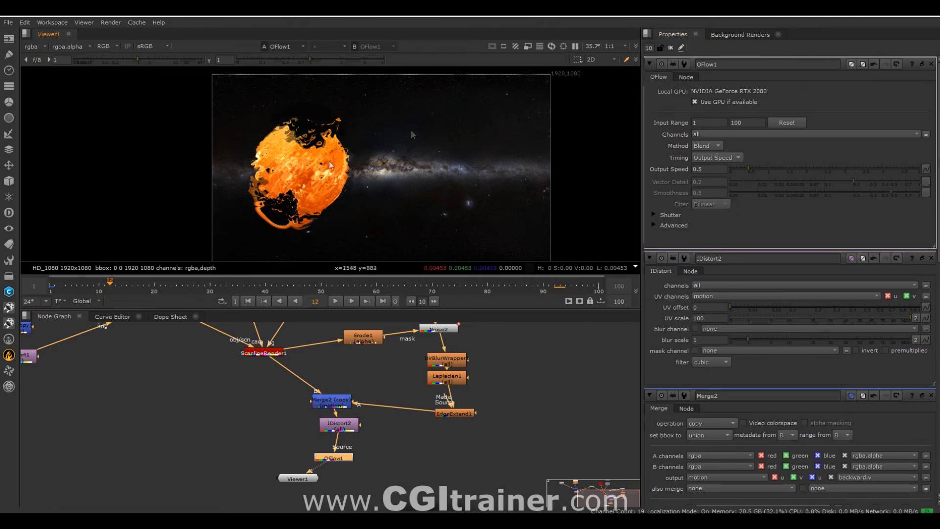
Step: Inspect the distorted sun's surface and edges up close, and set the IDistort node's UV scale to 95
scroll(357, 366, "up", 3)
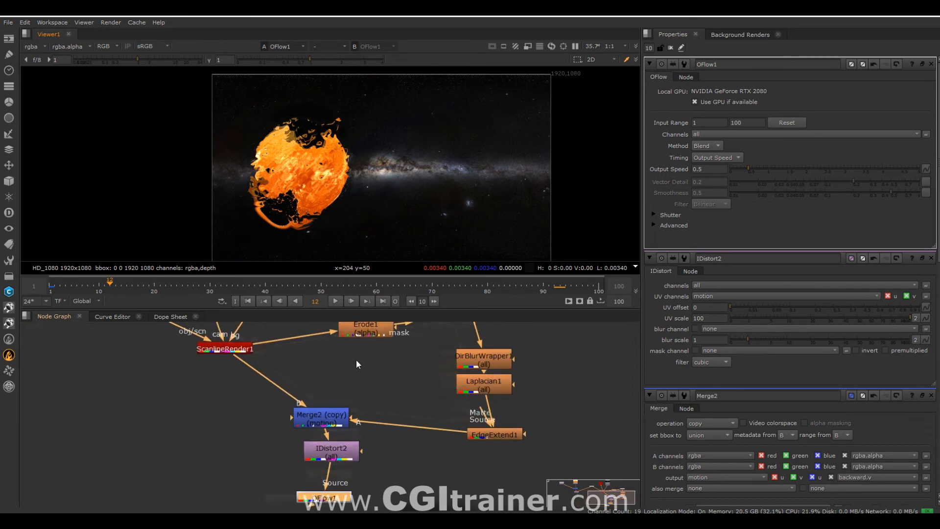
middle_click_drag(356, 366, 393, 420)
scroll(277, 117, "up", 3)
middle_click_drag(302, 196, 280, 106)
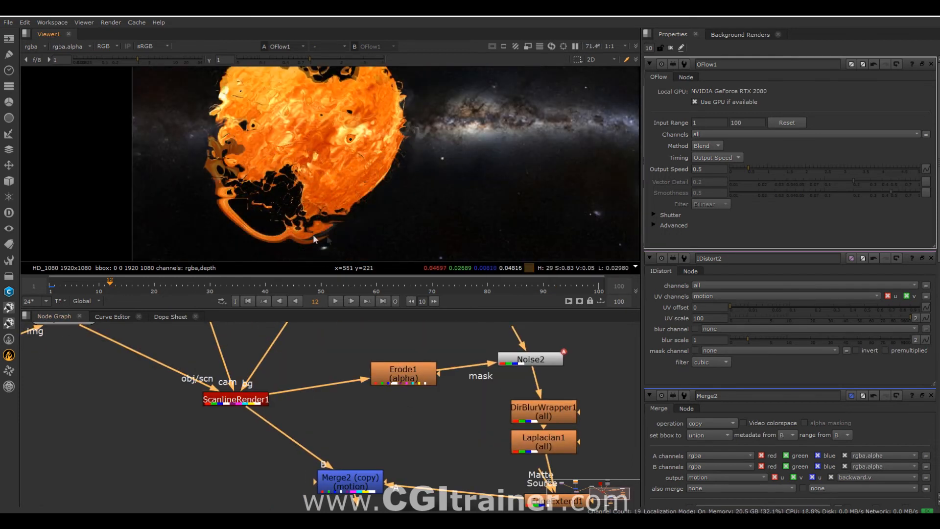
middle_click_drag(405, 153, 374, 192)
scroll(374, 193, "up", 2)
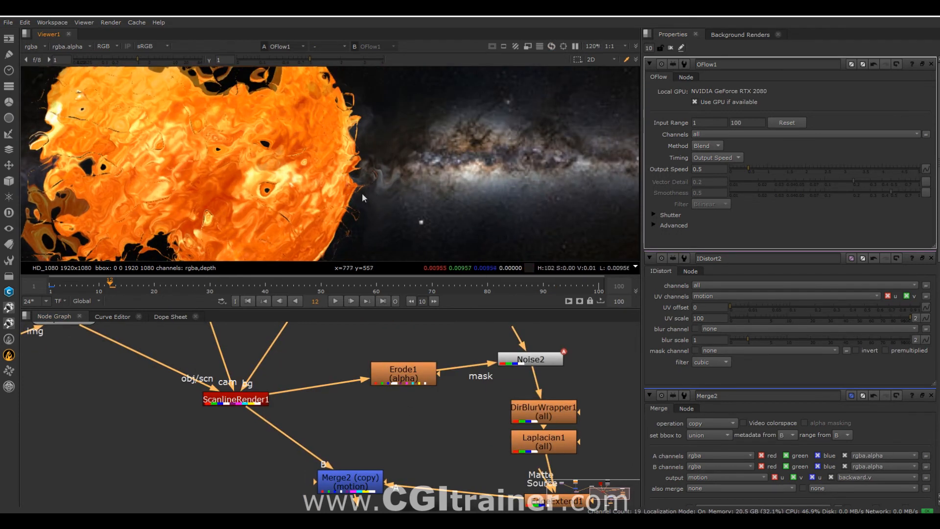
scroll(391, 181, "down", 4)
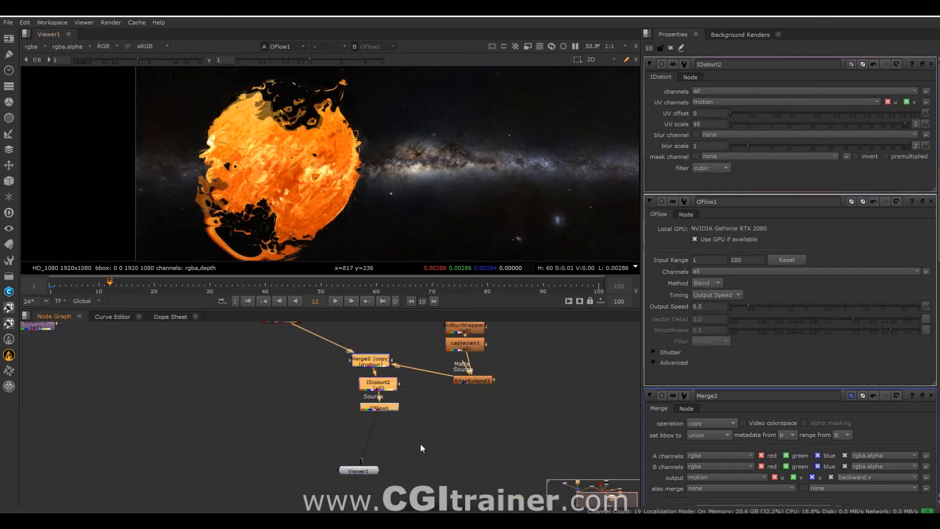
Step: Insert a Glow node after OFlow with tolerance 0 and brightness 1.14
middle_click_drag(421, 443, 395, 427)
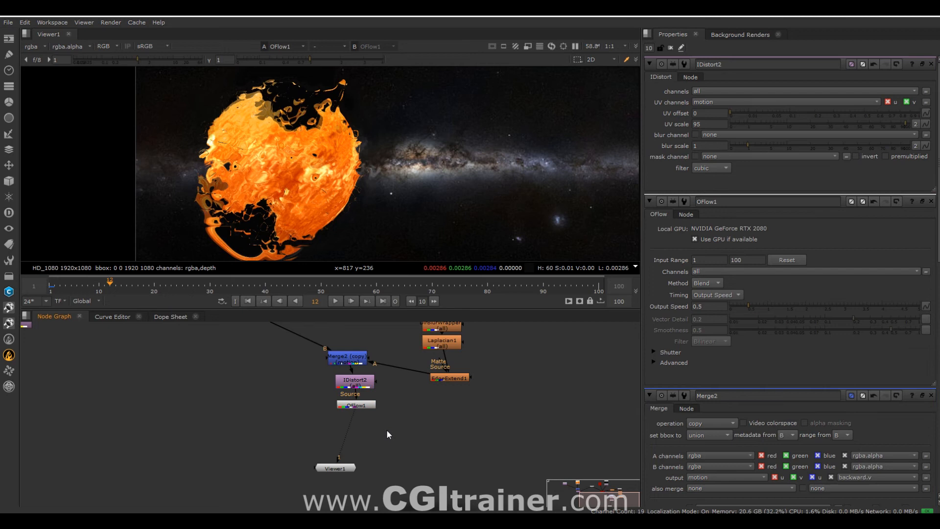
key("Tab")
type("glow")
key("Return")
left_click_drag(772, 124, 735, 114)
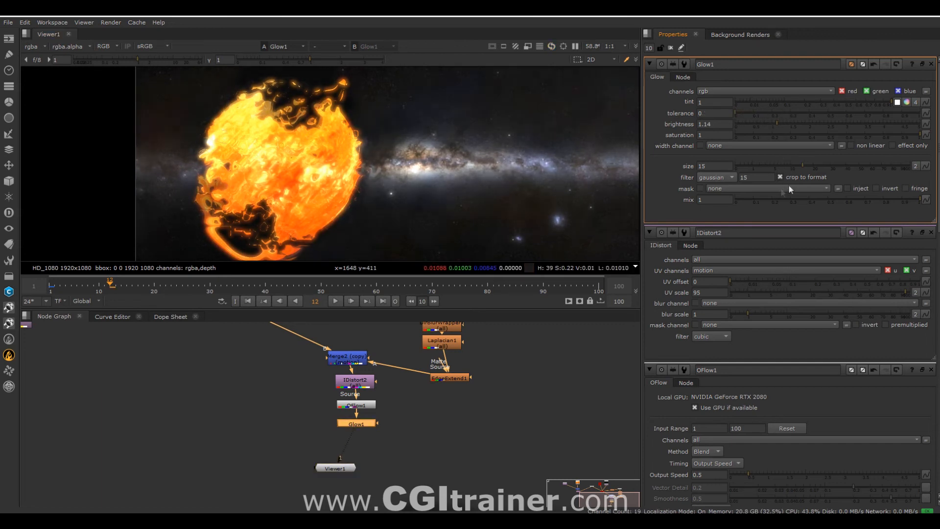
Step: Set the Glow node's size to 19.5
mouse_move(802, 166)
left_mouse_down()
mouse_move(757, 163)
mouse_move(811, 165)
left_mouse_up()
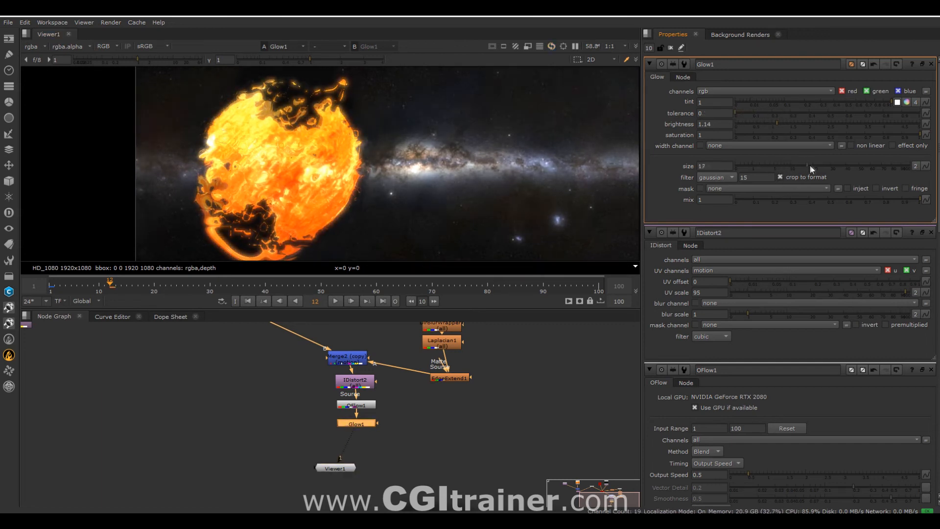
Step: Set the Noise2 node's gain to 1 and gamma to 0.4
scroll(394, 407, "down", 3)
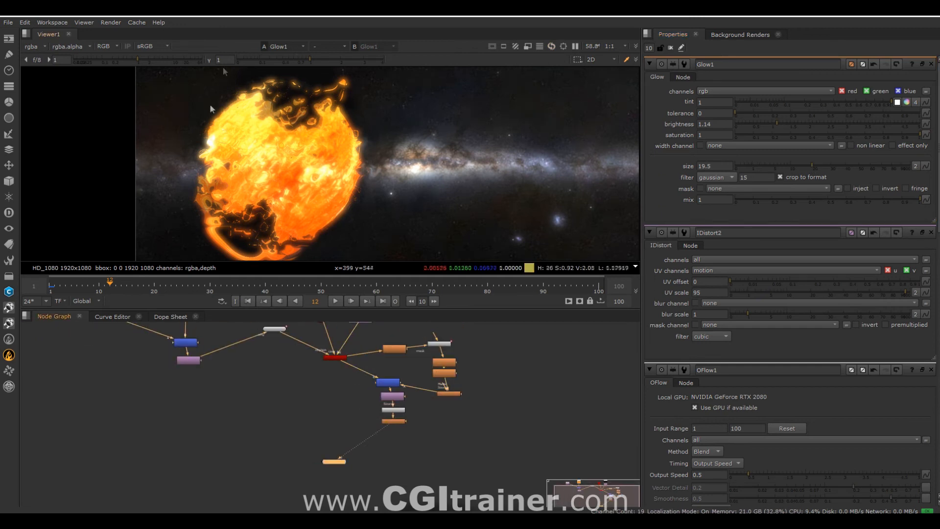
middle_click_drag(521, 365, 522, 402)
scroll(502, 393, "up", 4)
left_click_drag(359, 369, 403, 359)
double_click(403, 357)
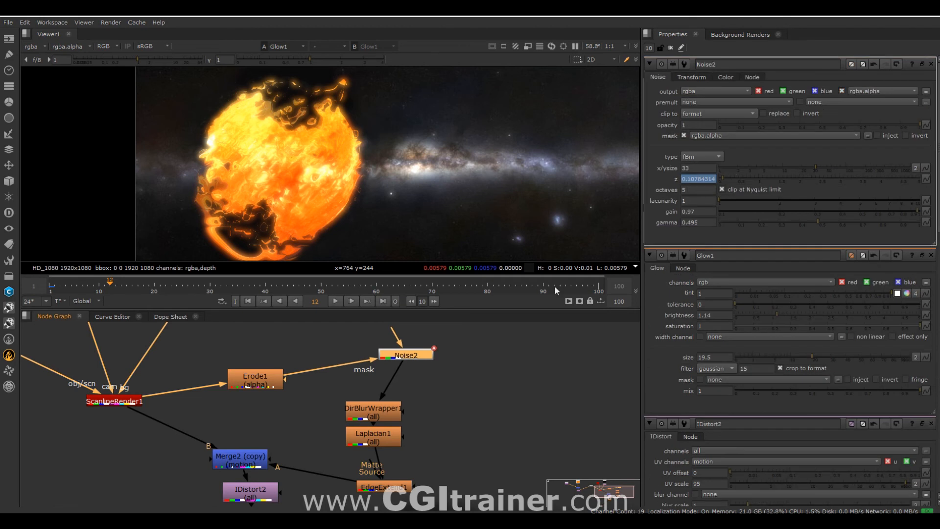
left_click(882, 213)
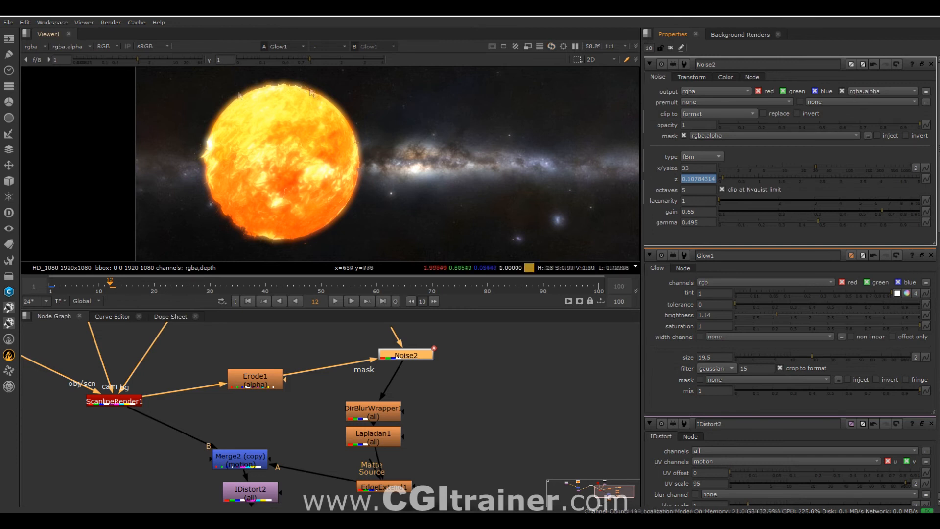
left_click_drag(888, 210, 920, 211)
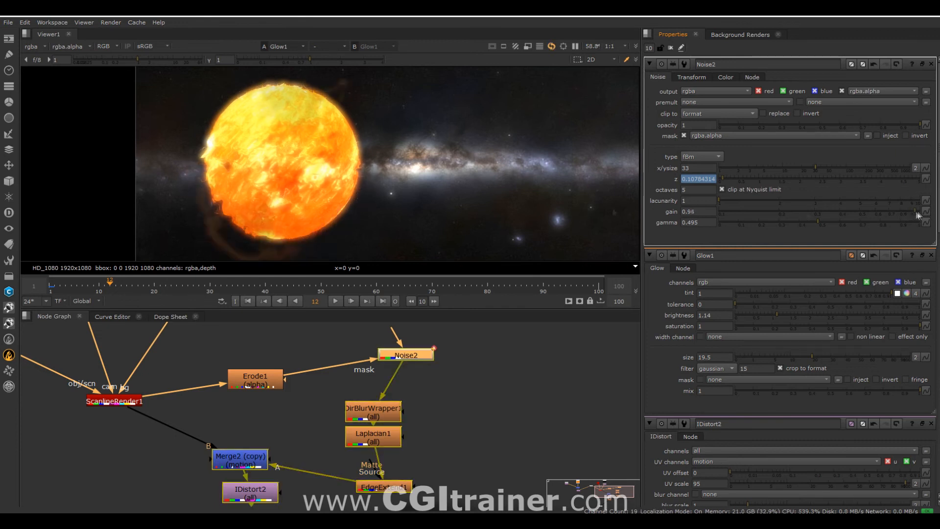
left_click_drag(818, 221, 795, 224)
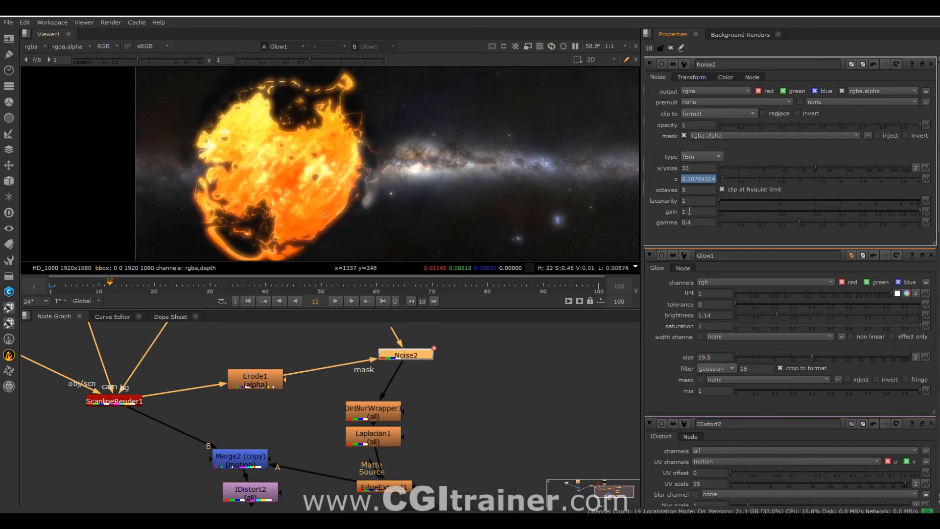
Step: Add an over Merge node above the viewer, with ScanlineRender1 as its B input and Glow1 as its A input
middle_click_drag(450, 453, 499, 345)
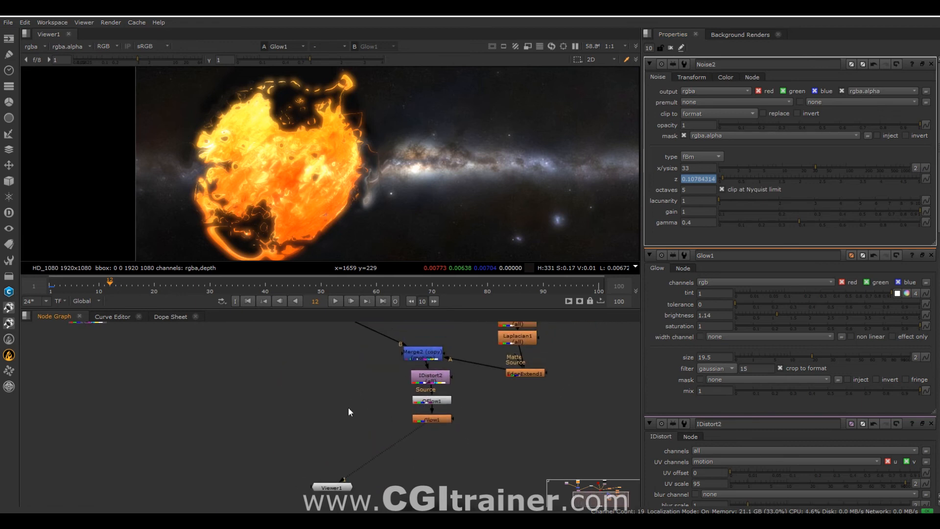
scroll(342, 402, "down", 3)
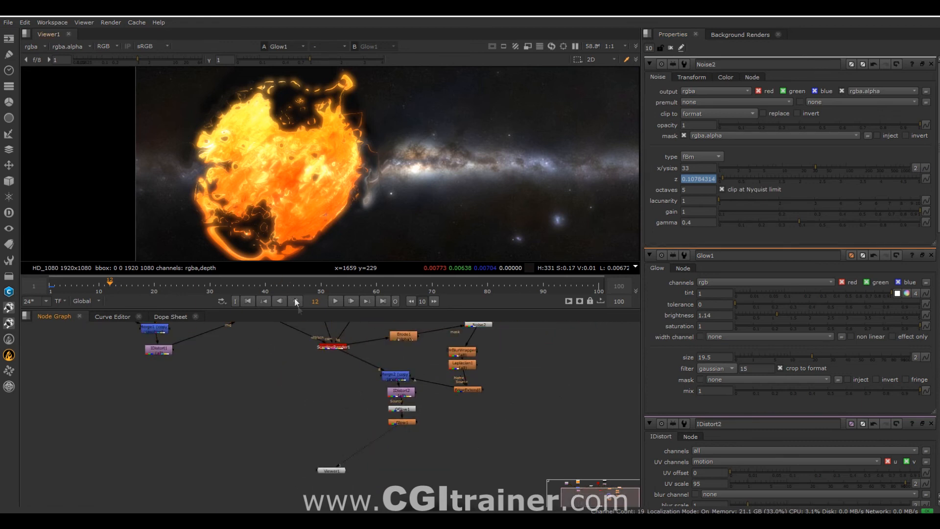
key("m")
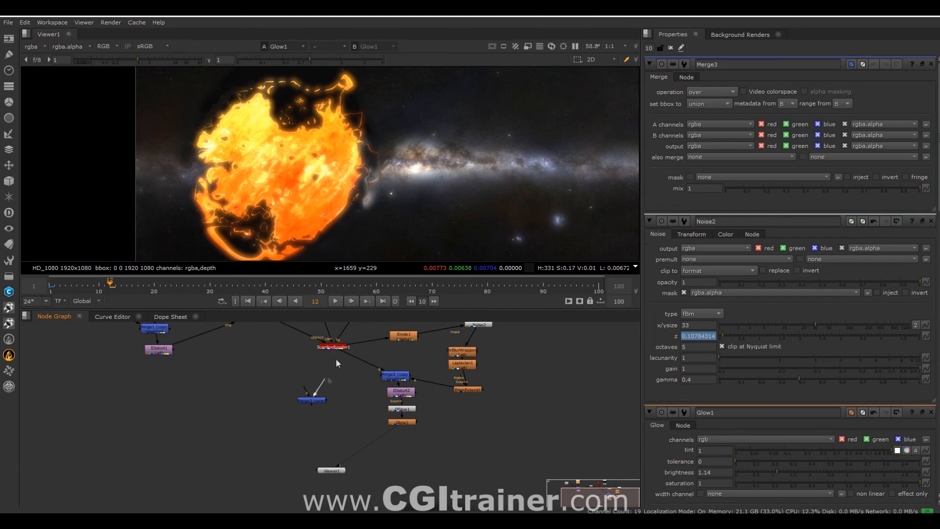
left_click_drag(338, 350, 335, 347)
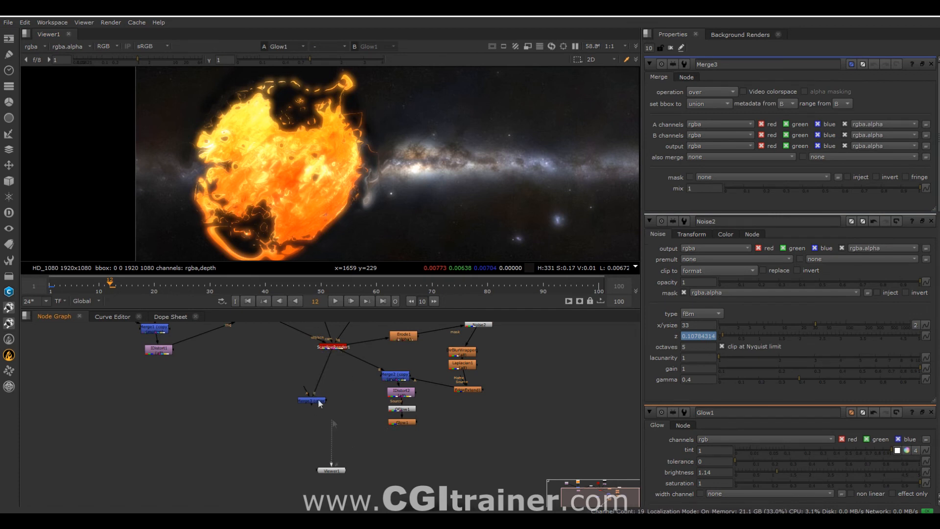
left_click_drag(316, 404, 315, 402)
left_click_drag(397, 424, 397, 423)
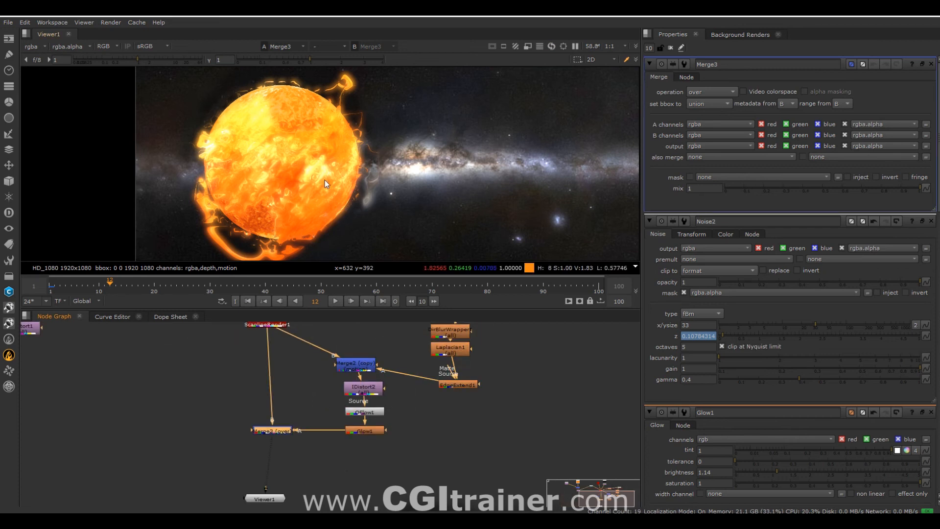
left_click_drag(272, 431, 287, 464)
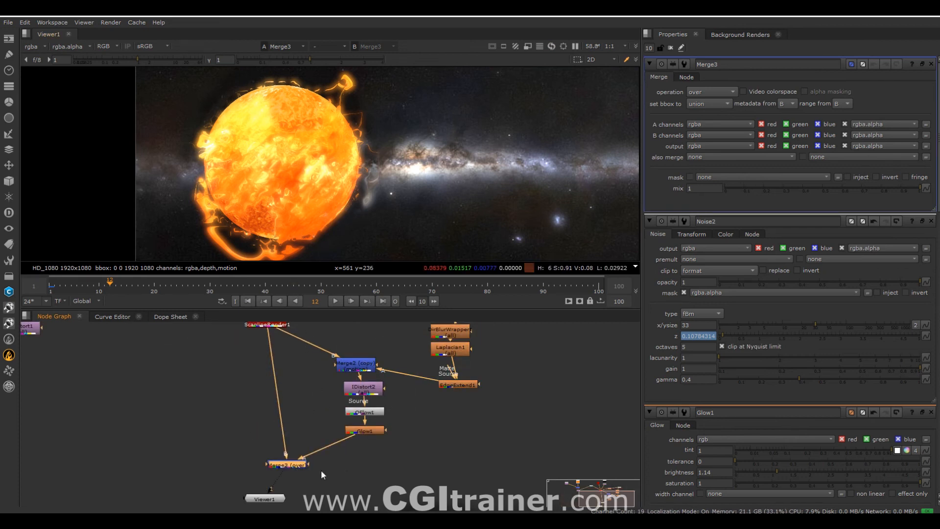
Step: Add a dot fed by ScanlineRender1 and connect the Merge3 mask input to it
left_click(363, 469)
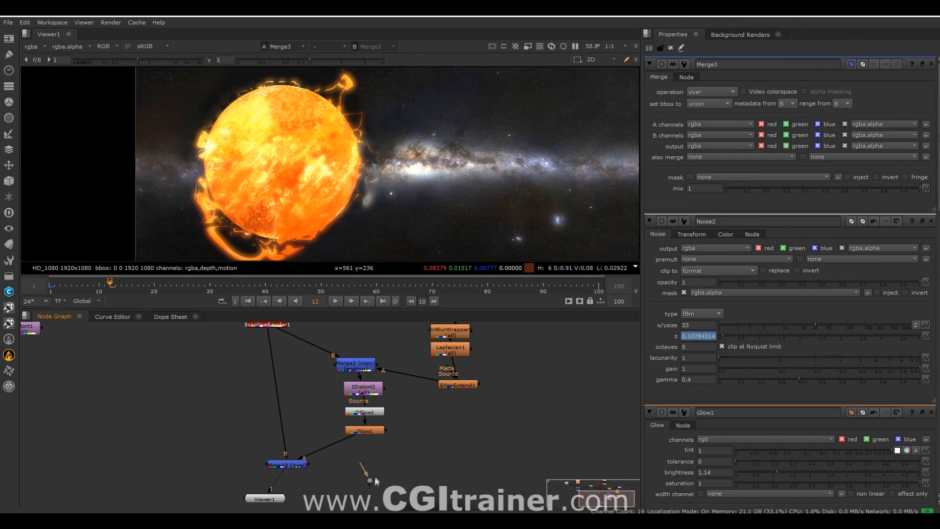
left_click_drag(269, 342, 267, 335)
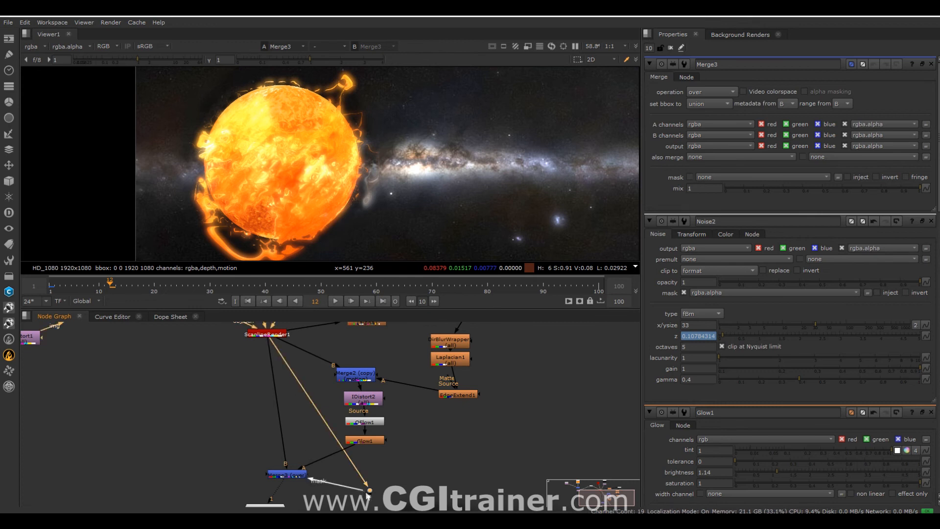
left_click_drag(366, 496, 369, 491)
middle_click_drag(366, 490, 359, 423)
middle_click_drag(275, 392, 274, 504)
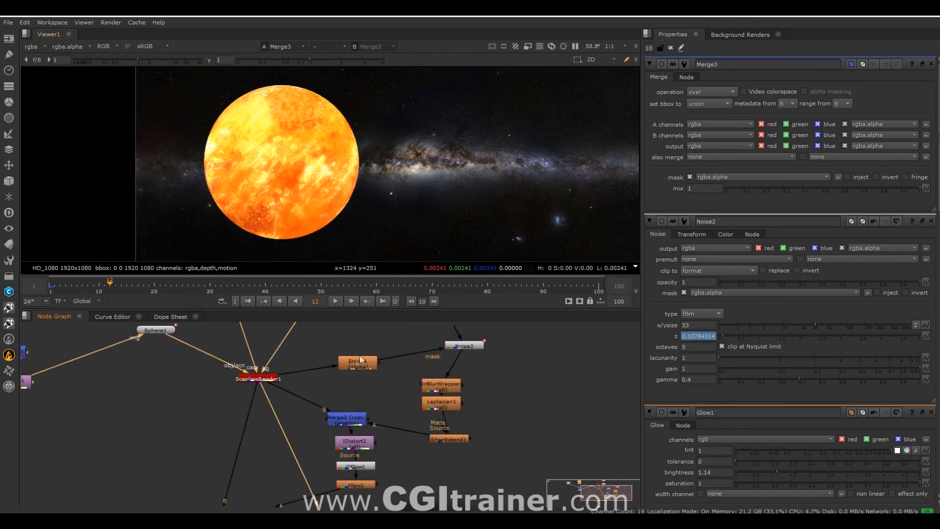
Step: Insert an Erode (blur) node between the dot and the Merge3 mask, using the alpha channel, size -176 and blur 0.5
middle_click_drag(456, 461, 498, 371)
scroll(395, 463, "up", 3)
key("Tab")
type("erode")
key("Return")
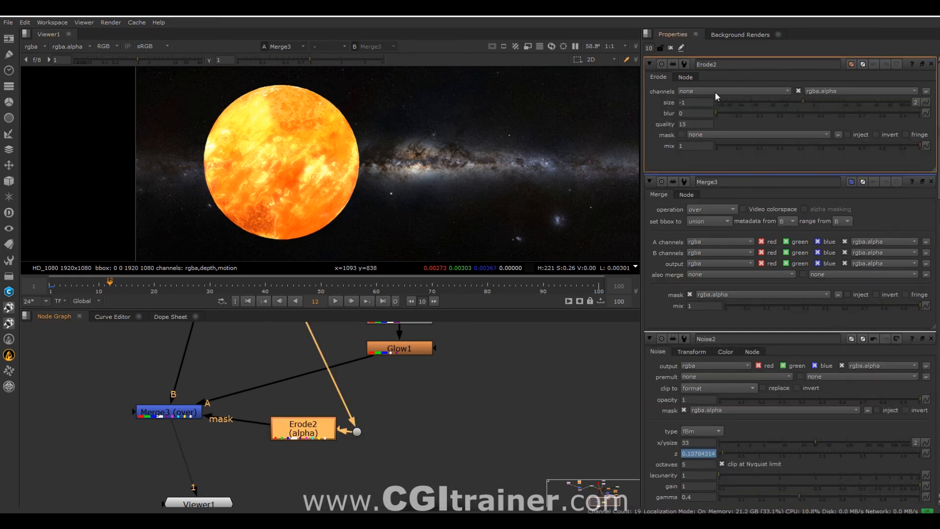
left_click(714, 92)
left_click(696, 130)
left_click(744, 103)
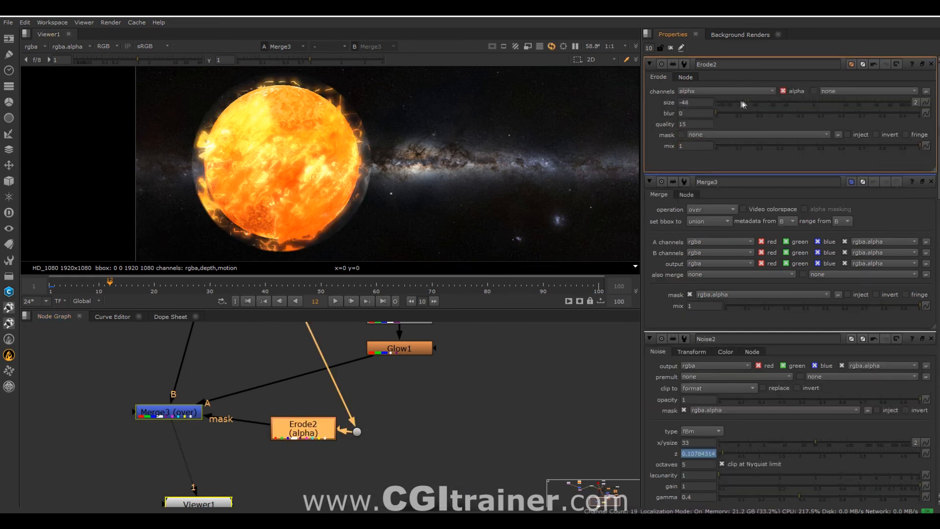
left_click_drag(743, 104, 715, 100)
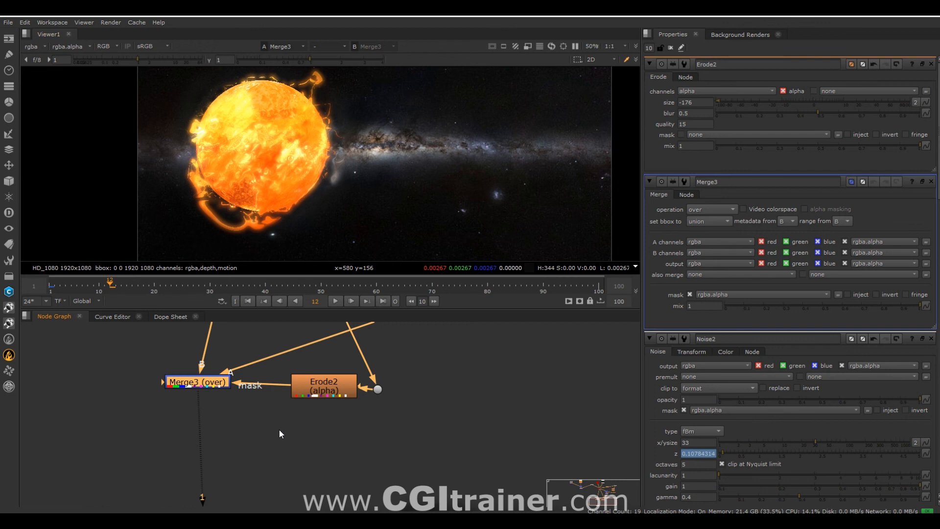
Step: Add another Merge node near Merge3, view it, and connect its B input to ScanlineRender1
left_click(279, 430)
key("m")
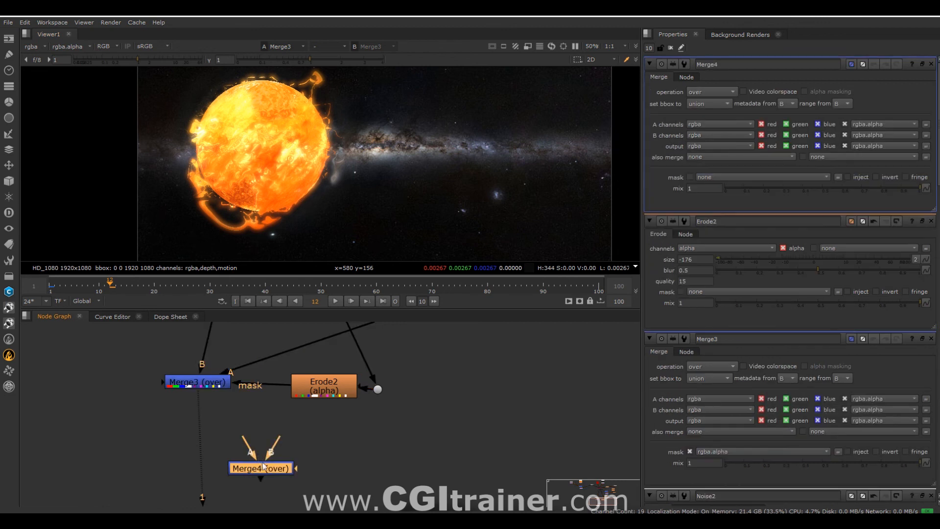
left_click_drag(263, 463, 256, 450)
key("1")
scroll(156, 380, "down", 2)
middle_click_drag(156, 380, 265, 478)
middle_click_drag(265, 441, 254, 363)
scroll(251, 361, "down", 3)
middle_click_drag(237, 395, 250, 450)
scroll(250, 453, "up", 2)
mouse_move(205, 449)
left_mouse_down()
mouse_move(260, 461)
mouse_move(196, 445)
left_mouse_up()
scroll(269, 487, "down", 2)
left_click_drag(240, 465, 278, 382)
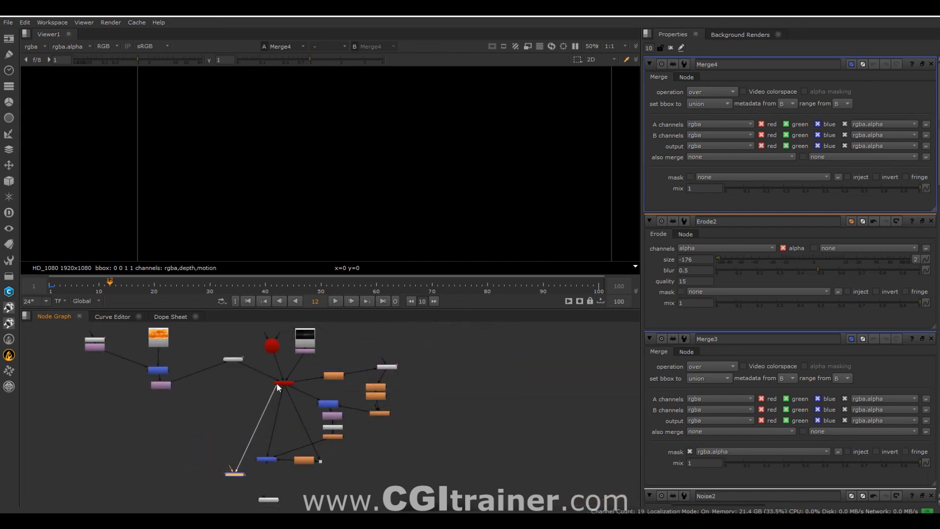
Step: Connect Merge4's A input to Merge3 and set its operation to copy
middle_click_drag(229, 468, 256, 408)
left_click_drag(291, 394, 292, 398)
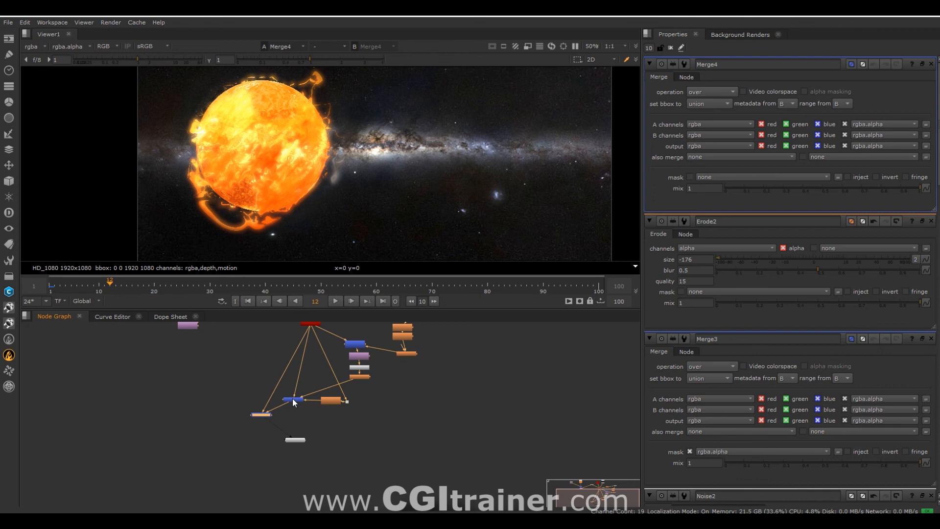
left_click(706, 92)
left_click(700, 69)
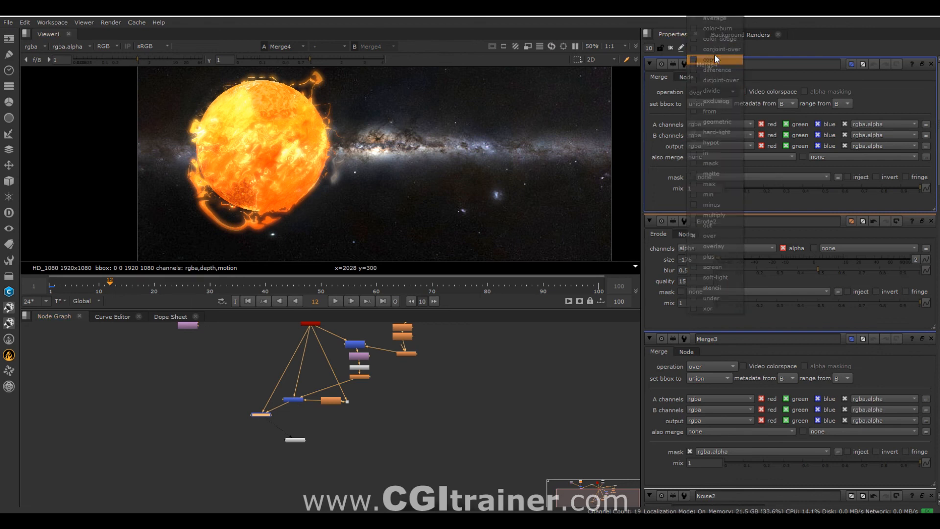
Step: Connect the Merge4 mask to the ScanlineRender1 dot and insert an Erode (blur) node on that connection
scroll(314, 443, "up", 5)
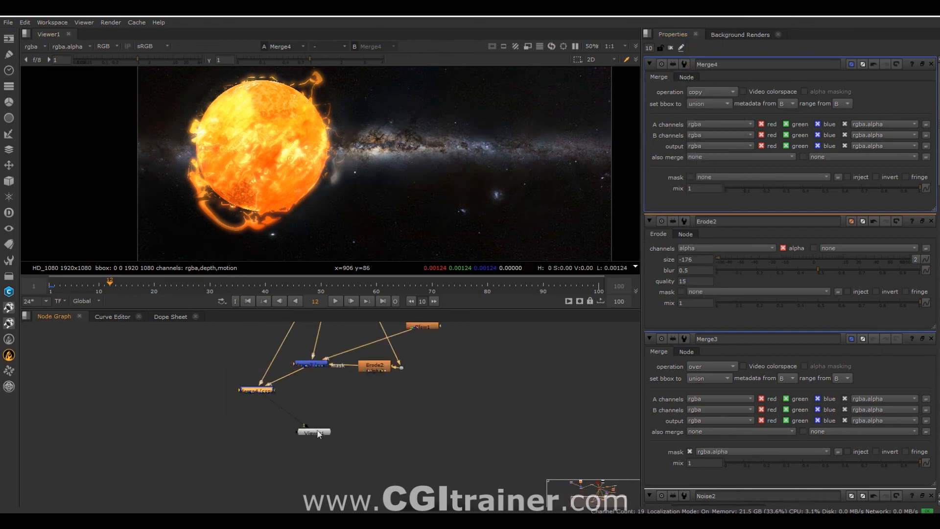
left_click_drag(293, 419, 486, 415)
key("Tab")
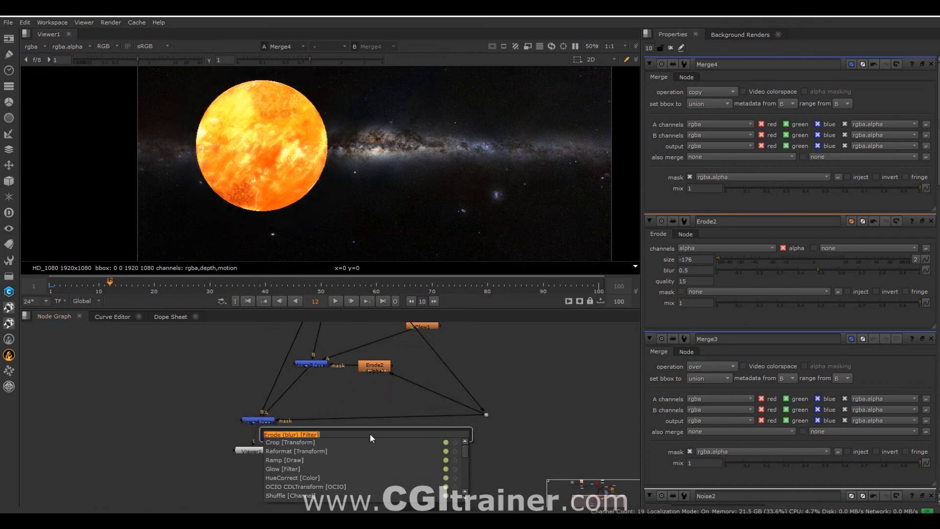
left_click(321, 434)
Step: Set the Erode3 node to the alpha channel with size 80 and blur 0.785
left_click(704, 91)
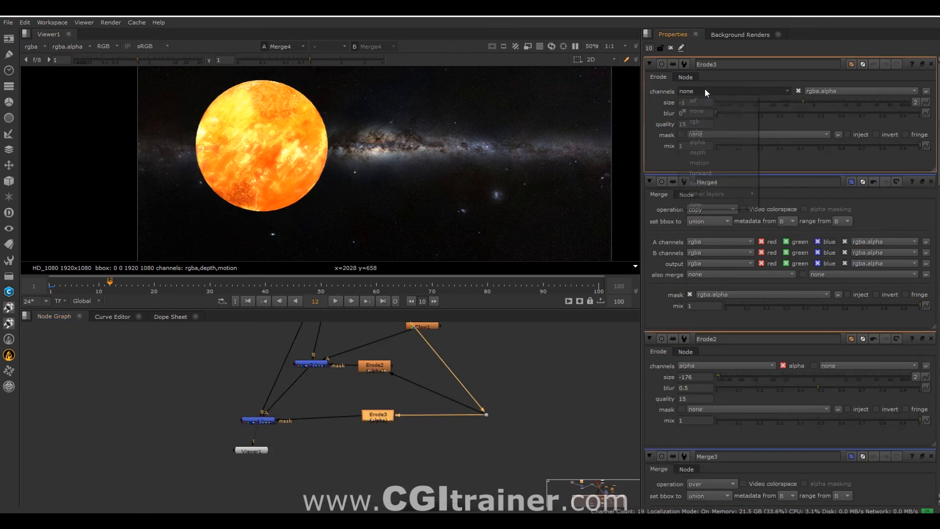
left_click(695, 143)
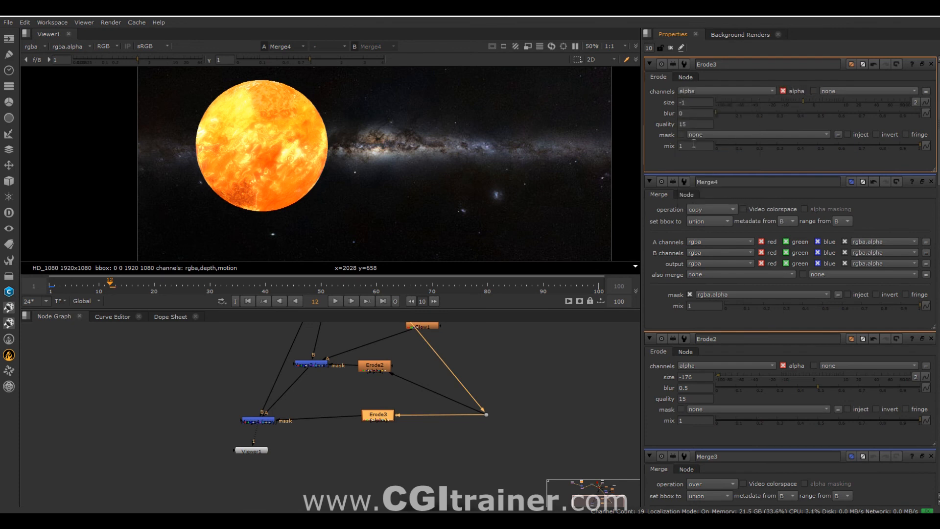
left_click(891, 101)
left_click_drag(876, 99, 900, 105)
left_click_drag(727, 113, 876, 112)
Step: Invert the mask of Merge4 and reposition the node above the viewer
left_click_drag(258, 420, 284, 403)
double_click(284, 403)
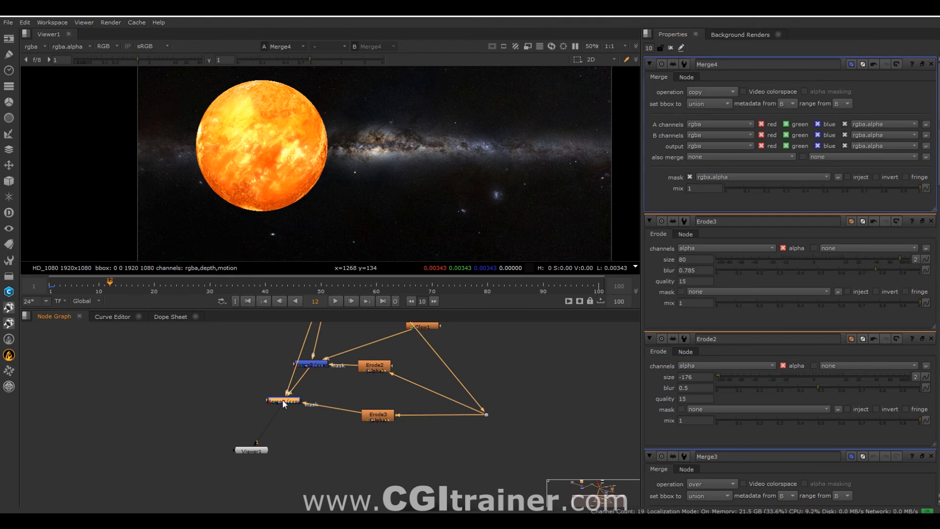
left_click(878, 177)
left_click_drag(284, 401, 251, 401)
Step: Readjust the Erode3 node's size and blur to refine the blend at the sun's edge
double_click(379, 415)
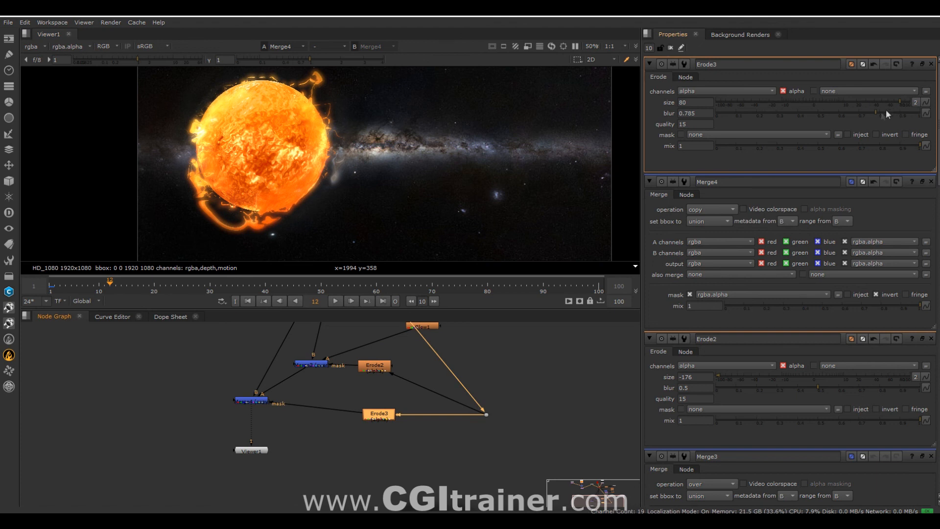
left_click_drag(858, 117, 903, 83)
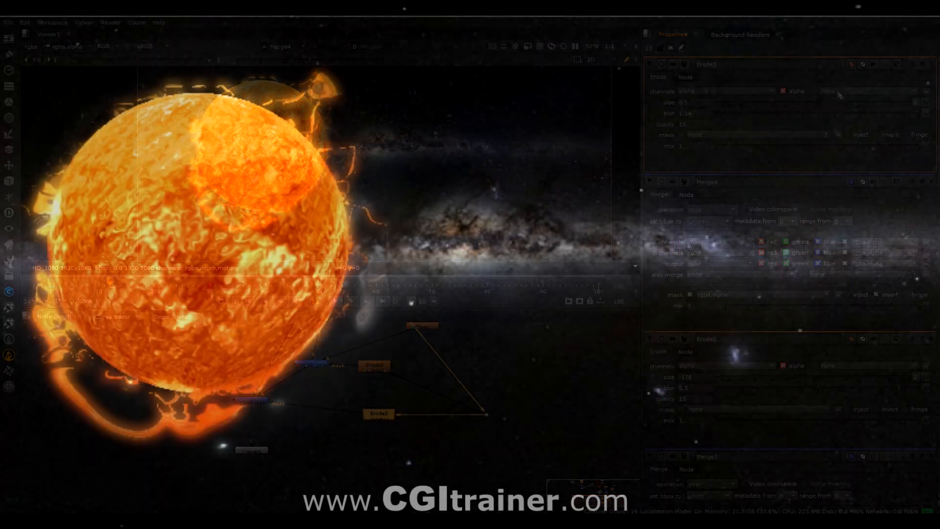